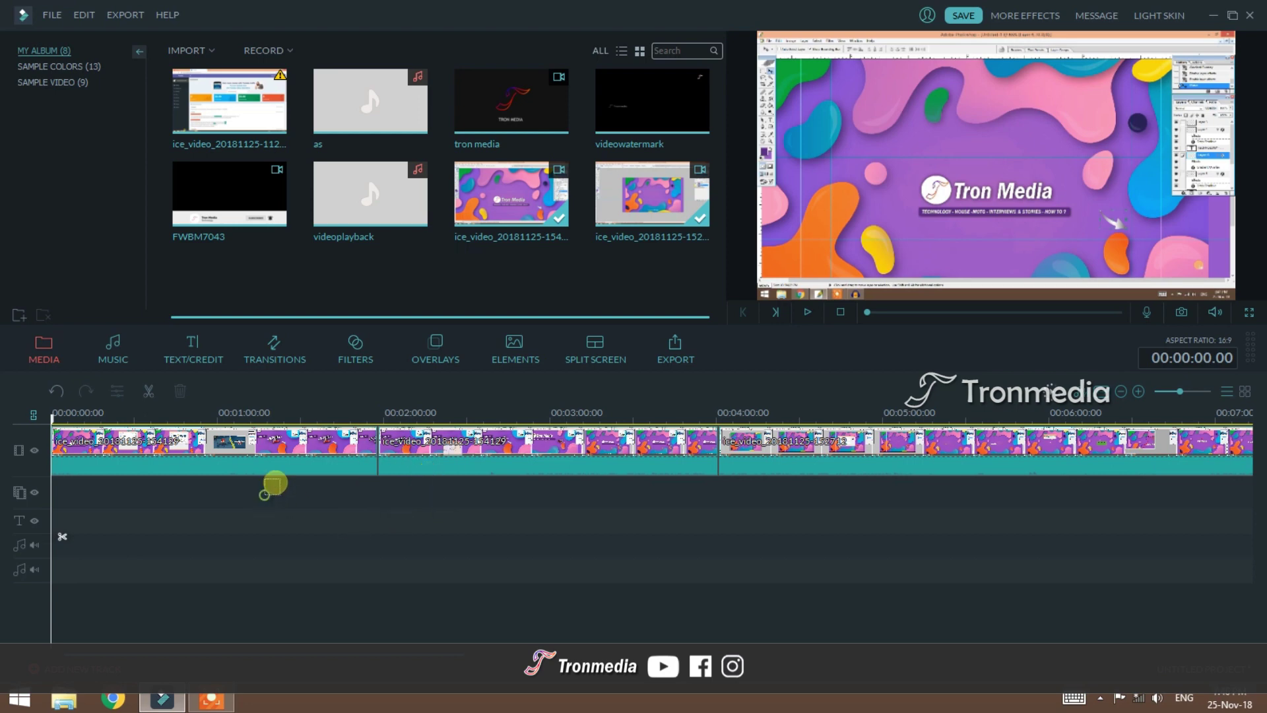
drag(265, 495, 1177, 459)
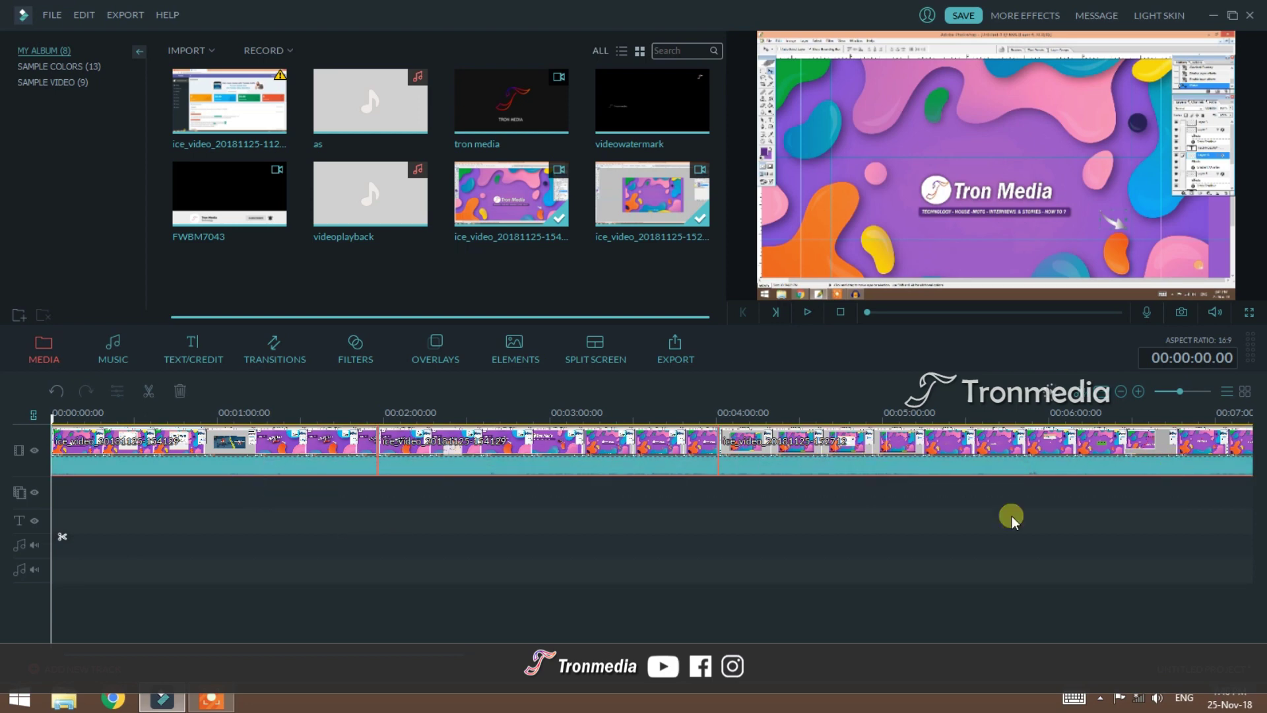
click(803, 548)
drag(99, 536, 1066, 446)
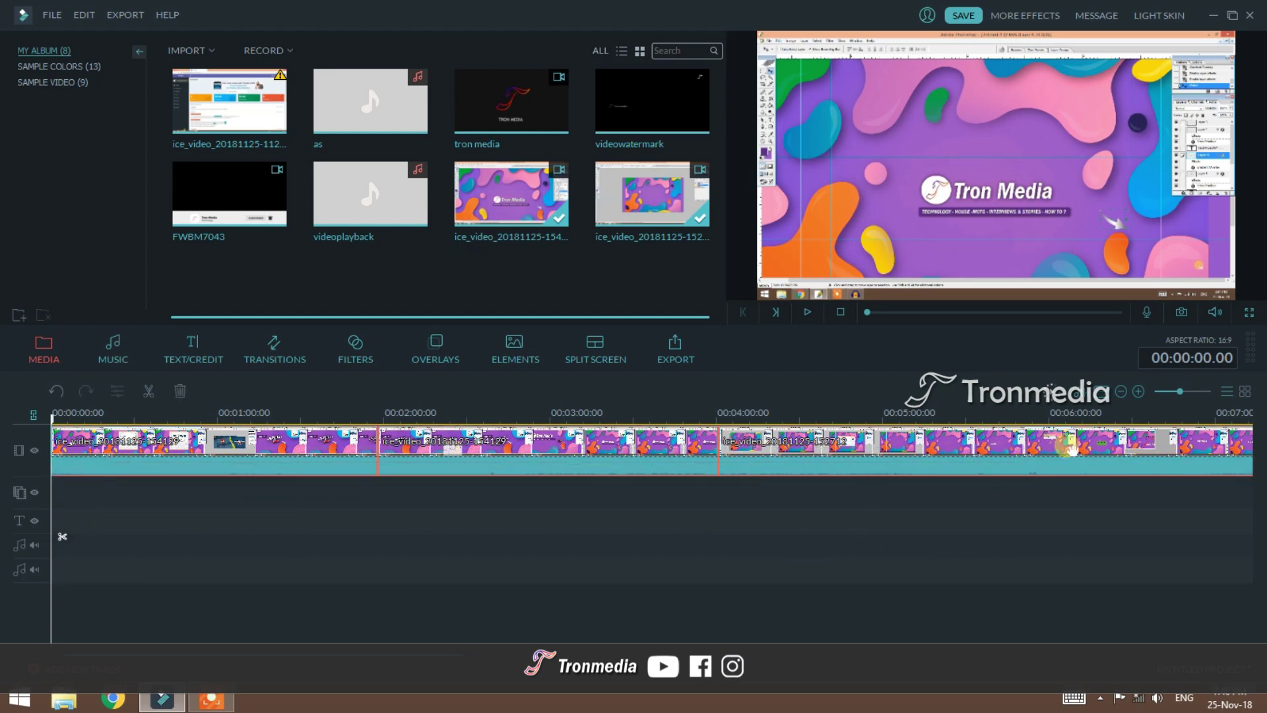
click(668, 488)
drag(135, 515, 905, 474)
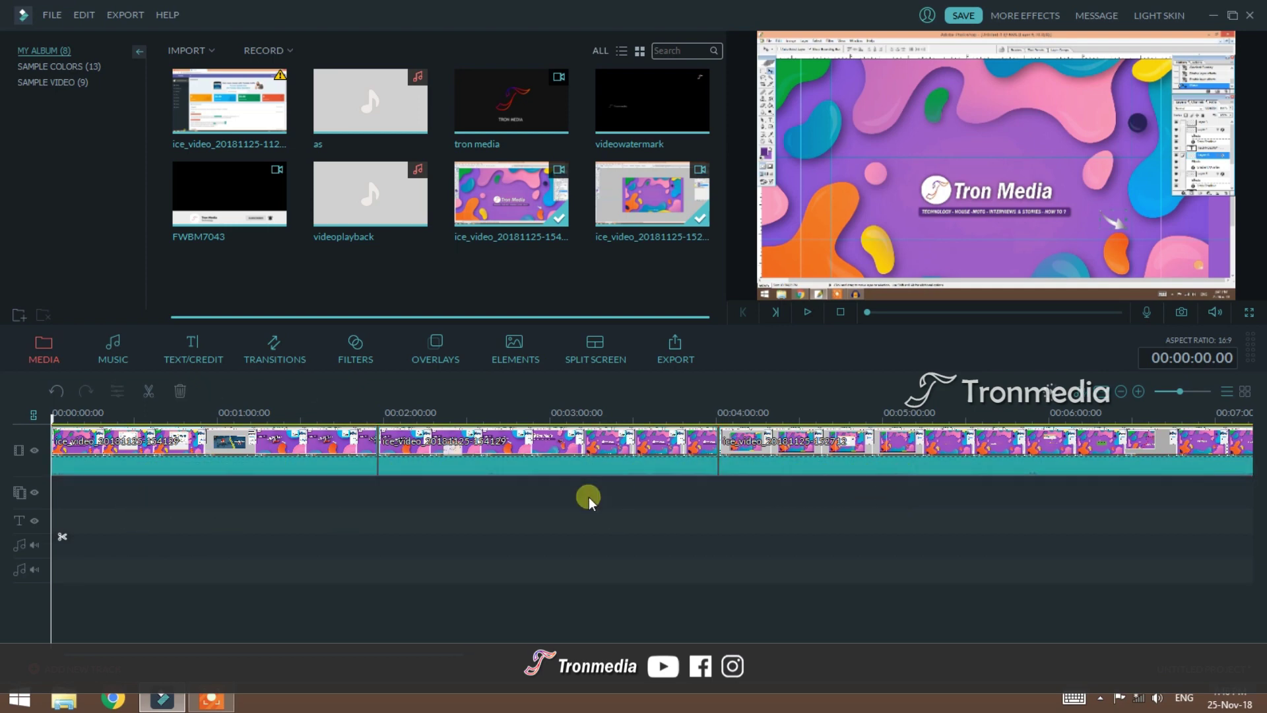
click(588, 497)
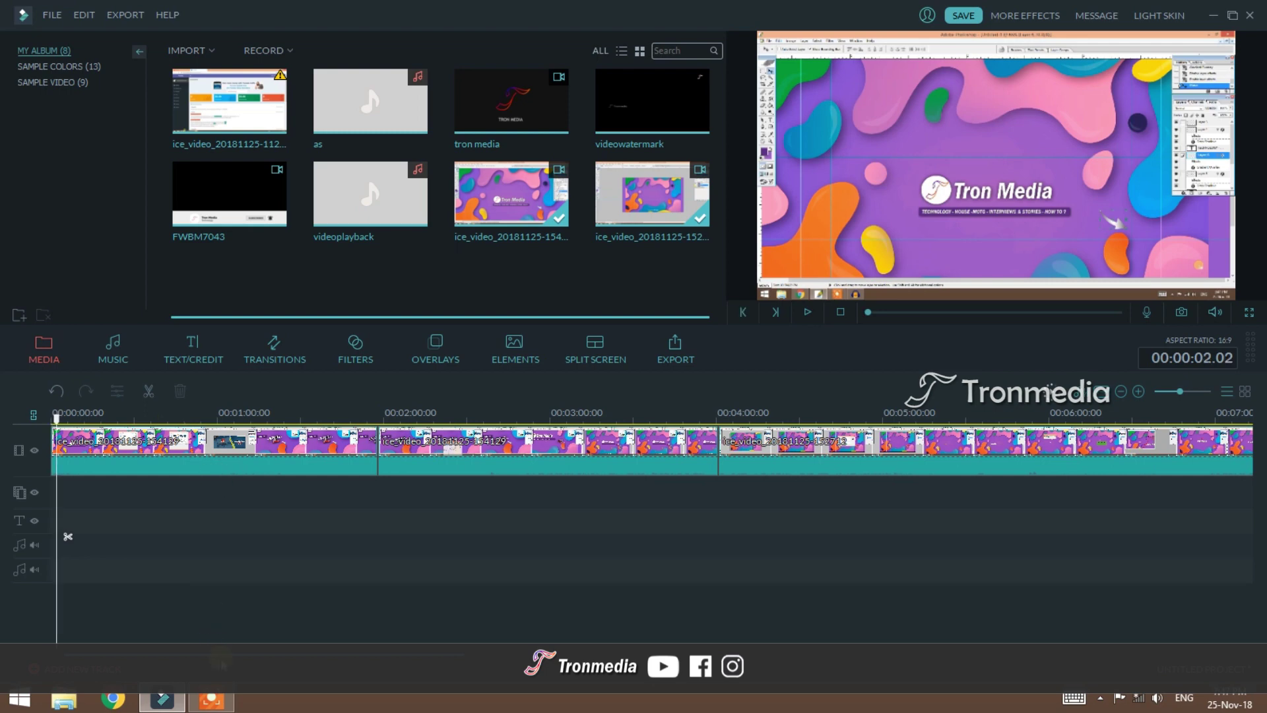
drag(217, 533, 1079, 448)
key(Delete)
drag(522, 198, 105, 445)
drag(194, 489, 268, 547)
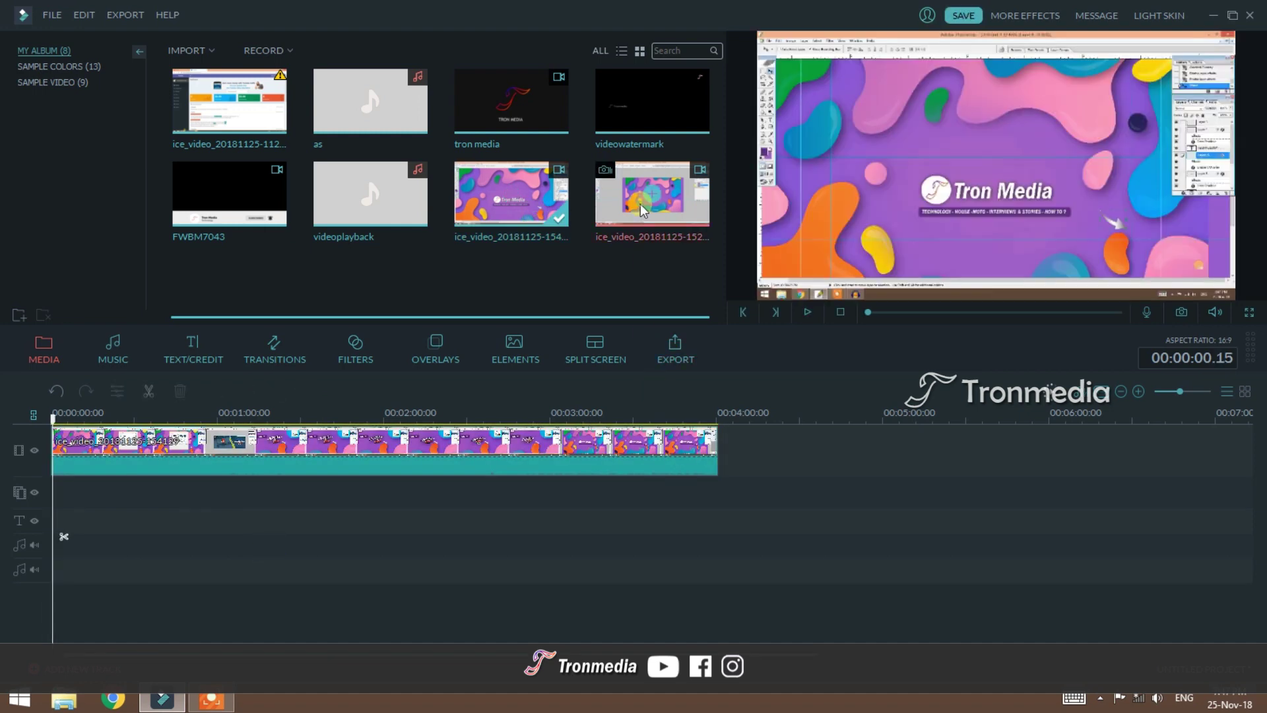
drag(640, 204, 88, 473)
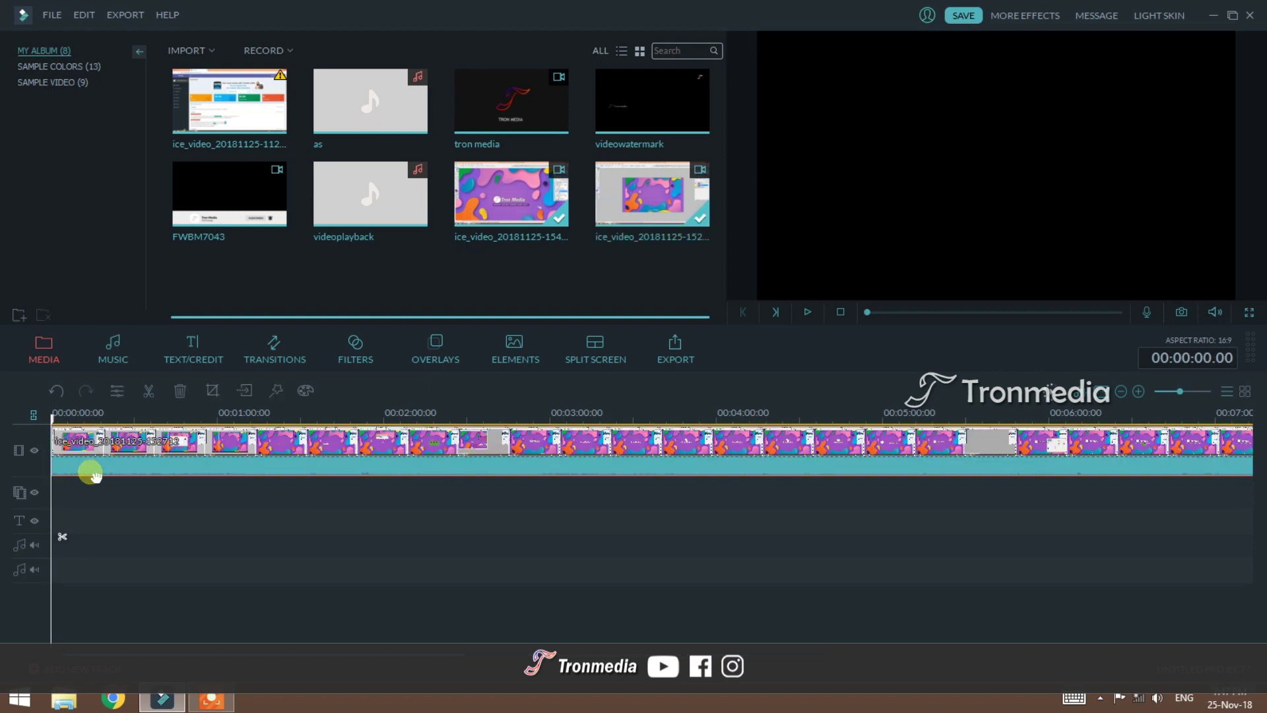
- Play the opening seconds of the timeline and raise the preview volume while listening
mouse_move(1217, 289)
mouse_move(1217, 289)
mouse_down()
mouse_move(1218, 251)
mouse_move(1221, 275)
mouse_up()
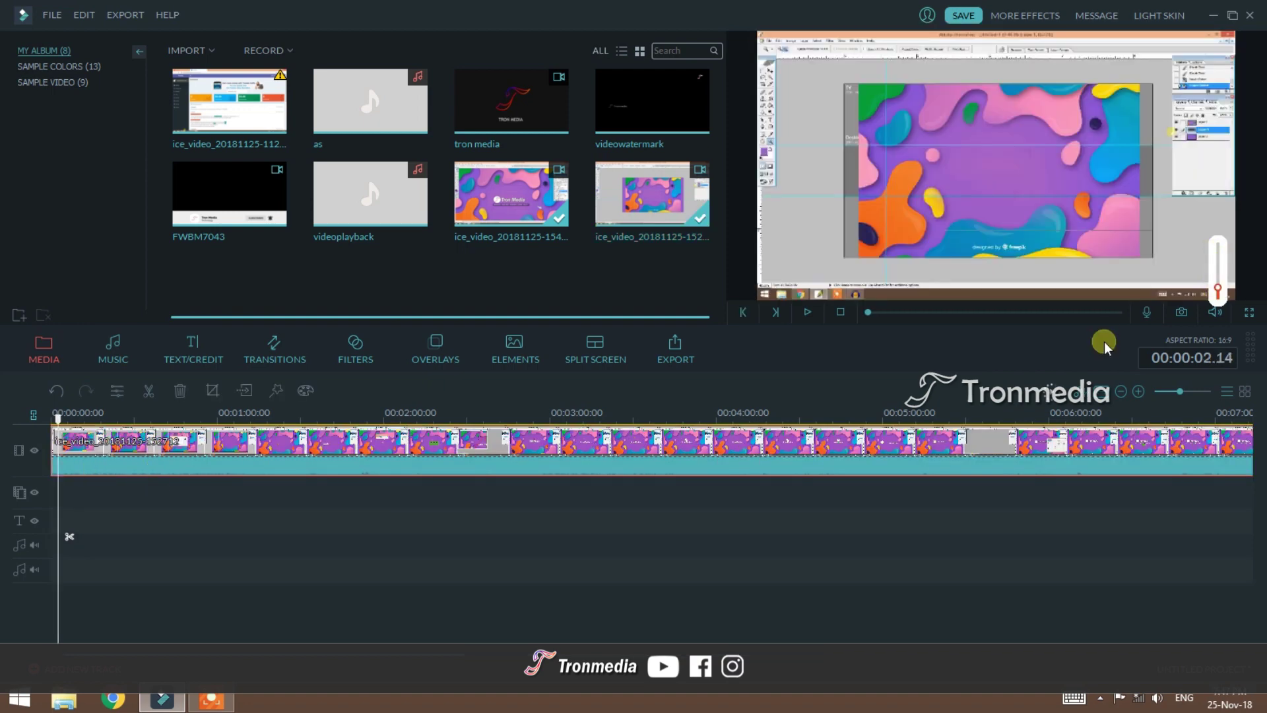
click(805, 313)
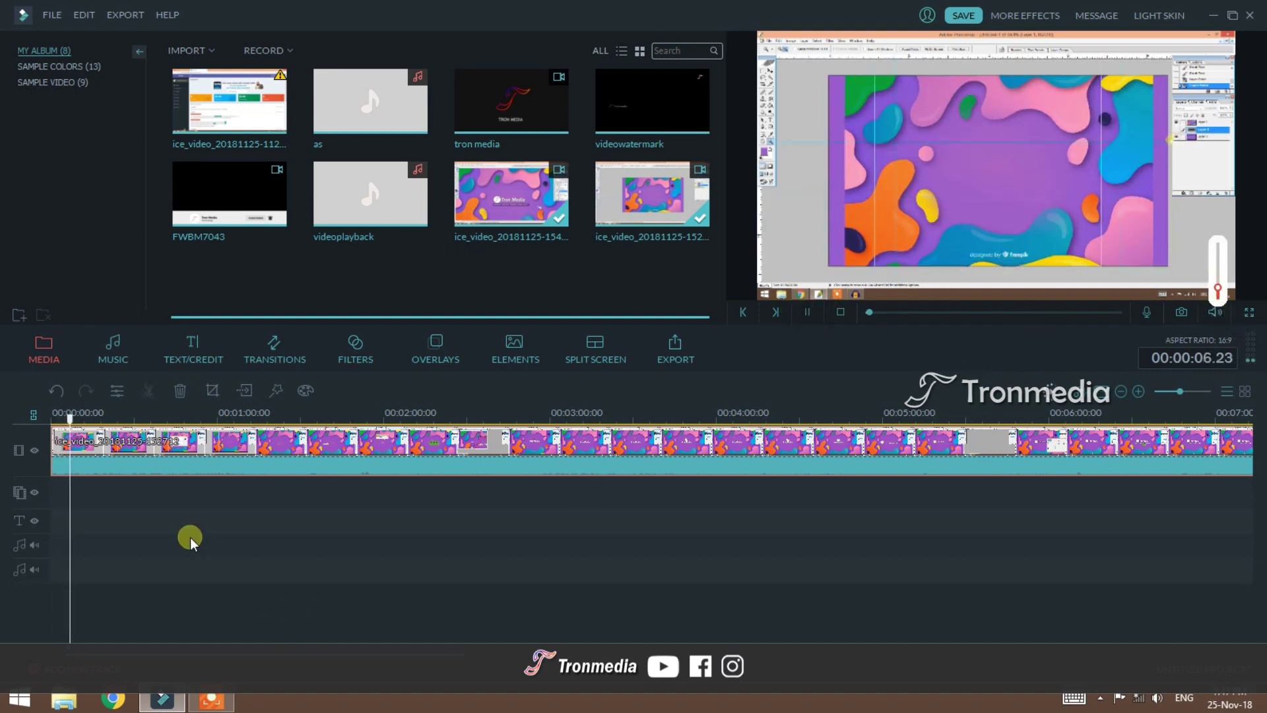
click(1219, 278)
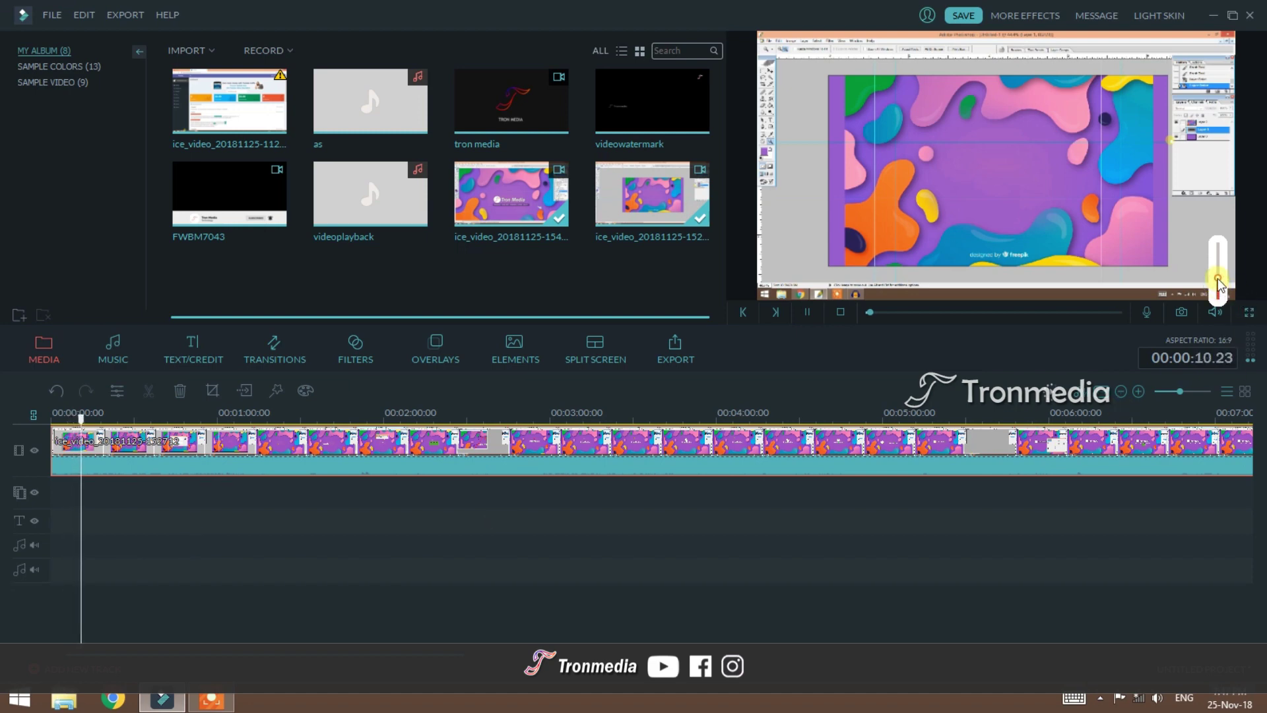
drag(1218, 279, 1219, 268)
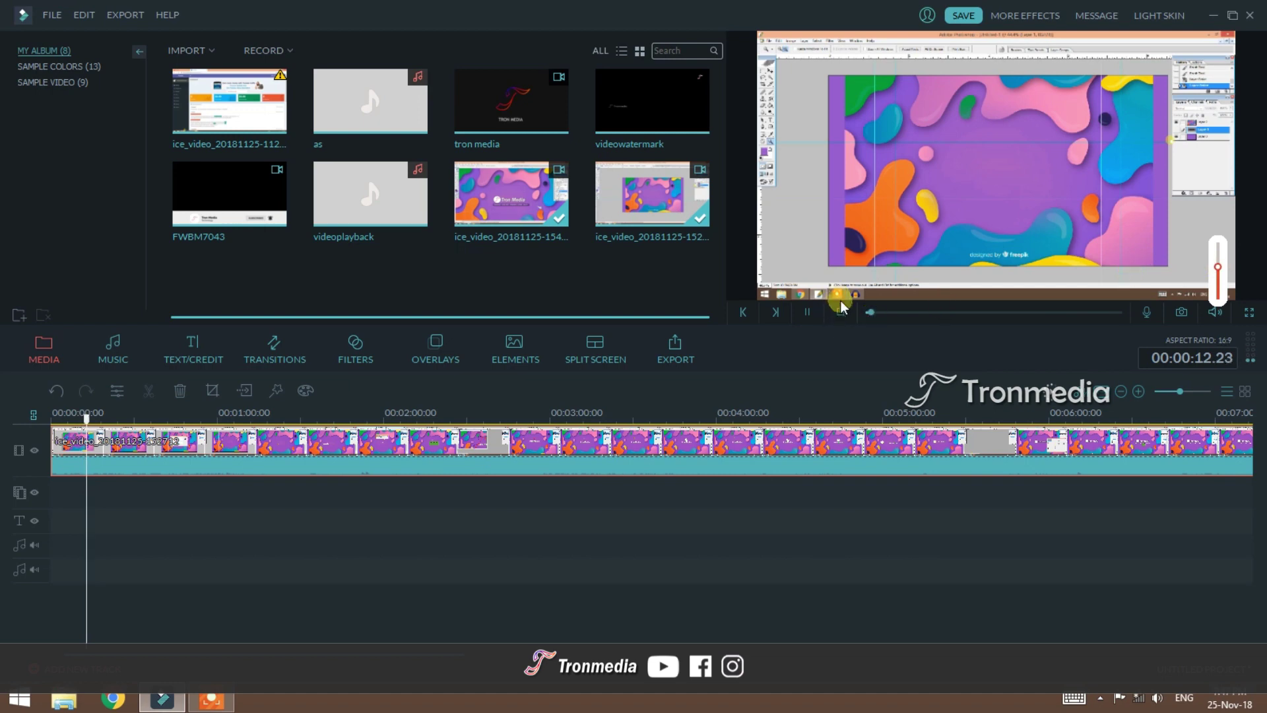
click(808, 310)
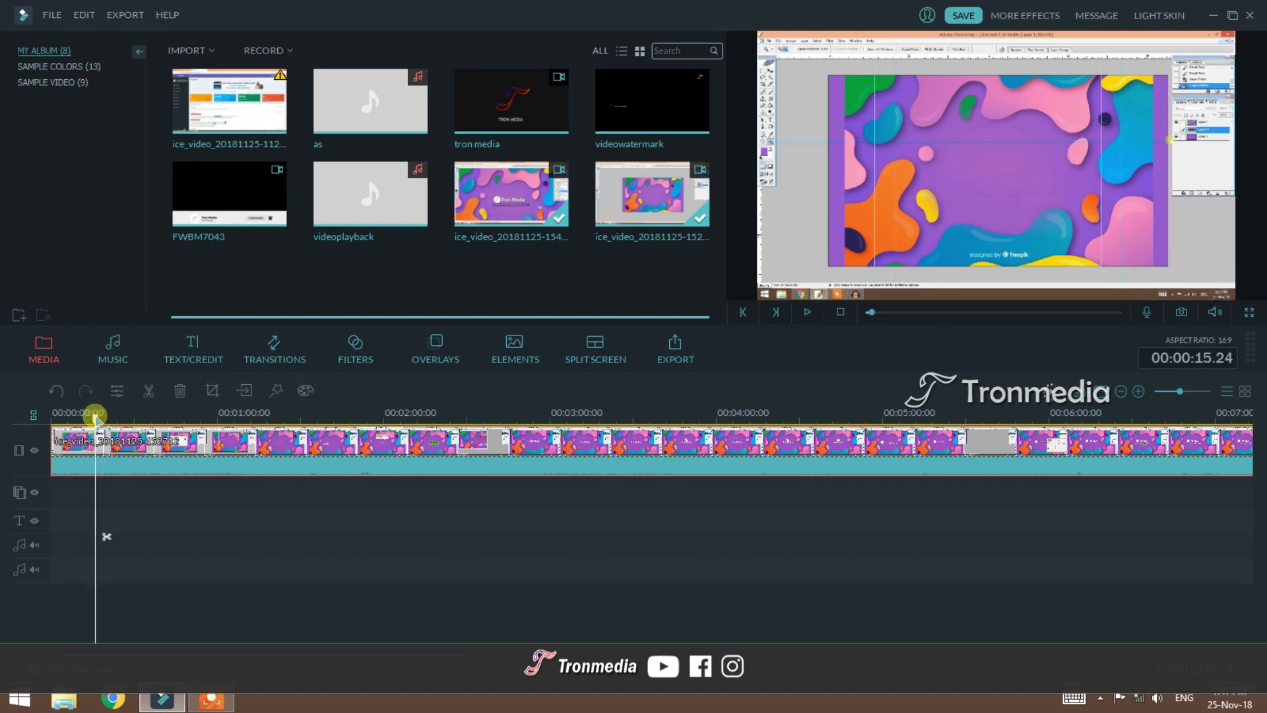
- Split the first video clip at 00:00:13.24
drag(94, 416, 83, 416)
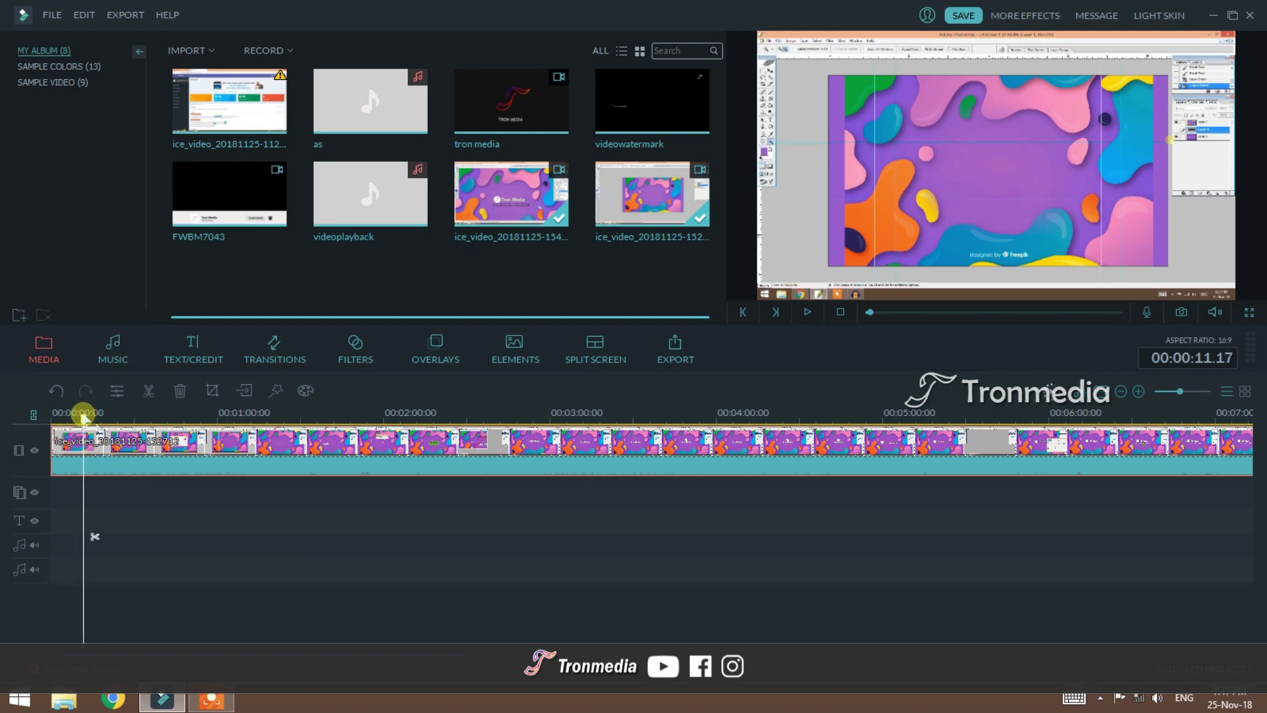
drag(83, 415, 90, 415)
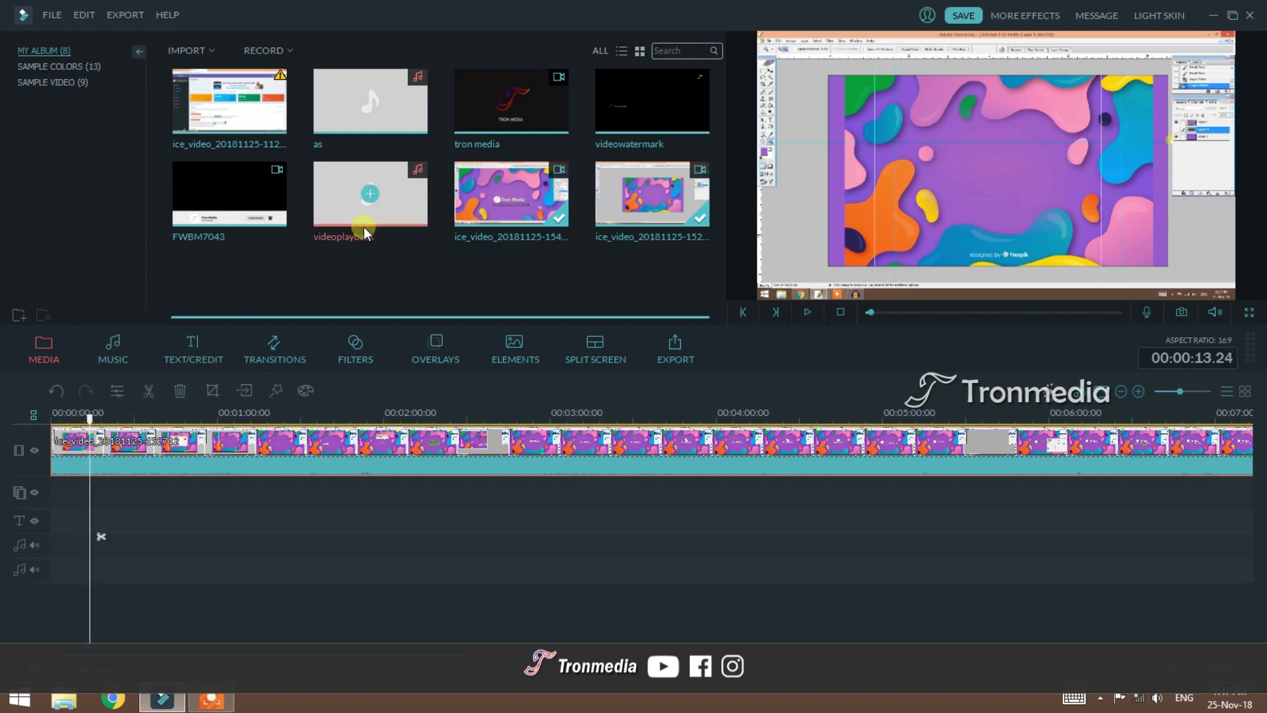
click(148, 390)
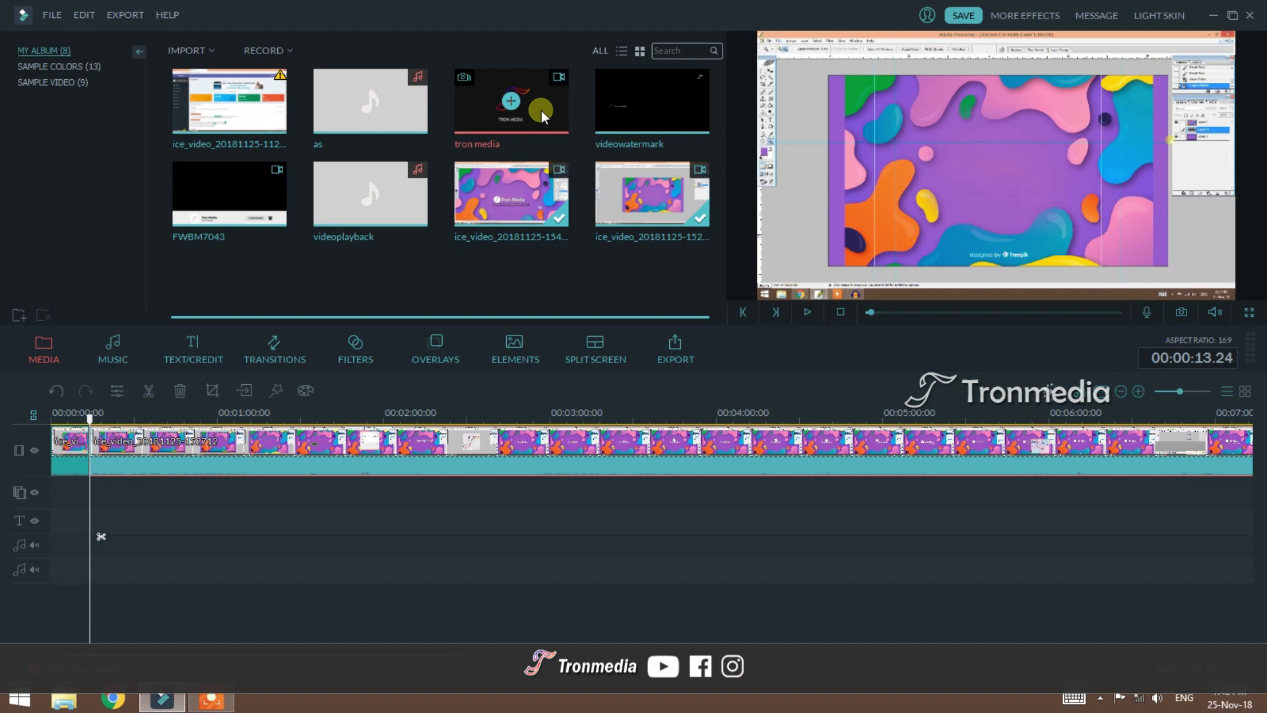
- Insert the tron media intro clip at the split on the video track and play it back
drag(540, 119, 96, 459)
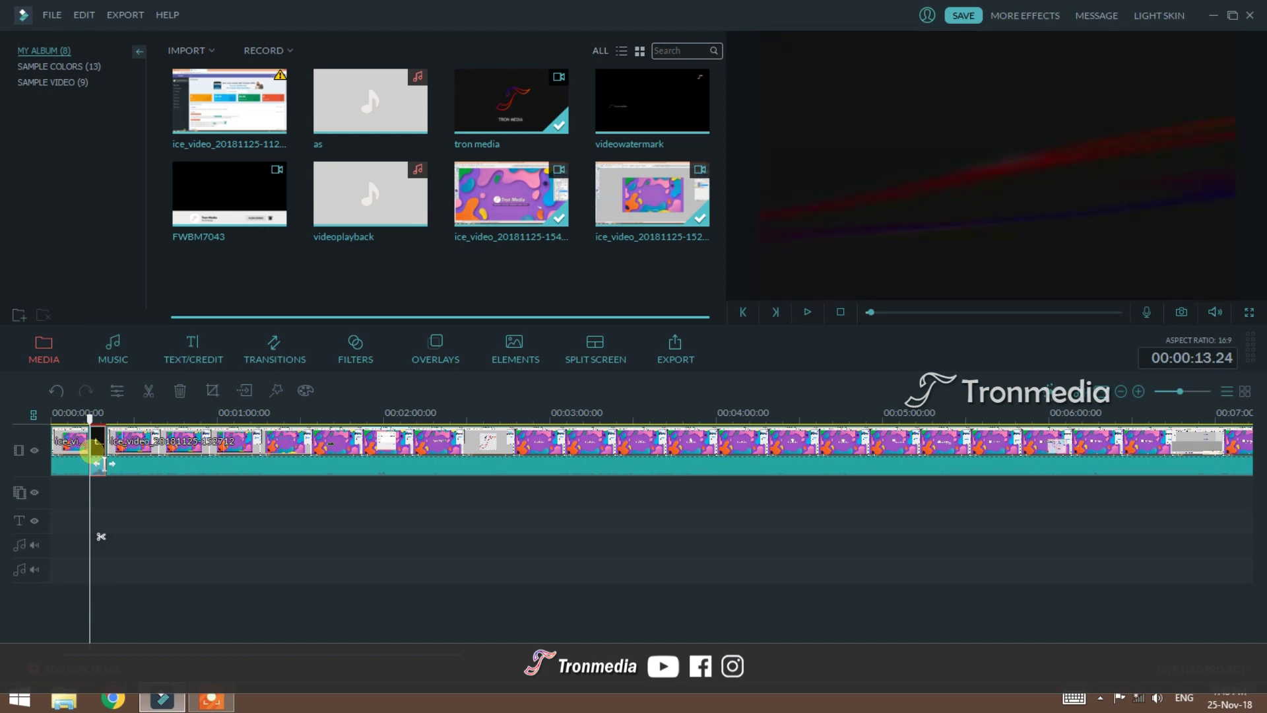
key(space)
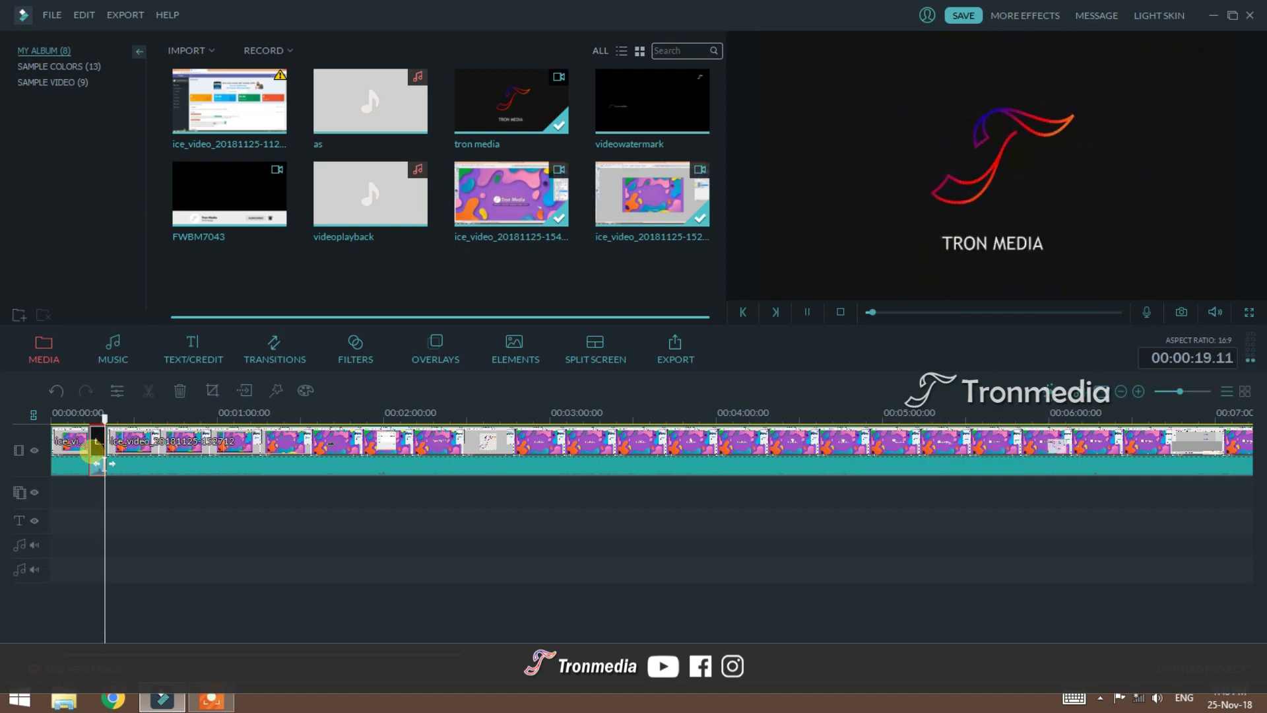
key(space)
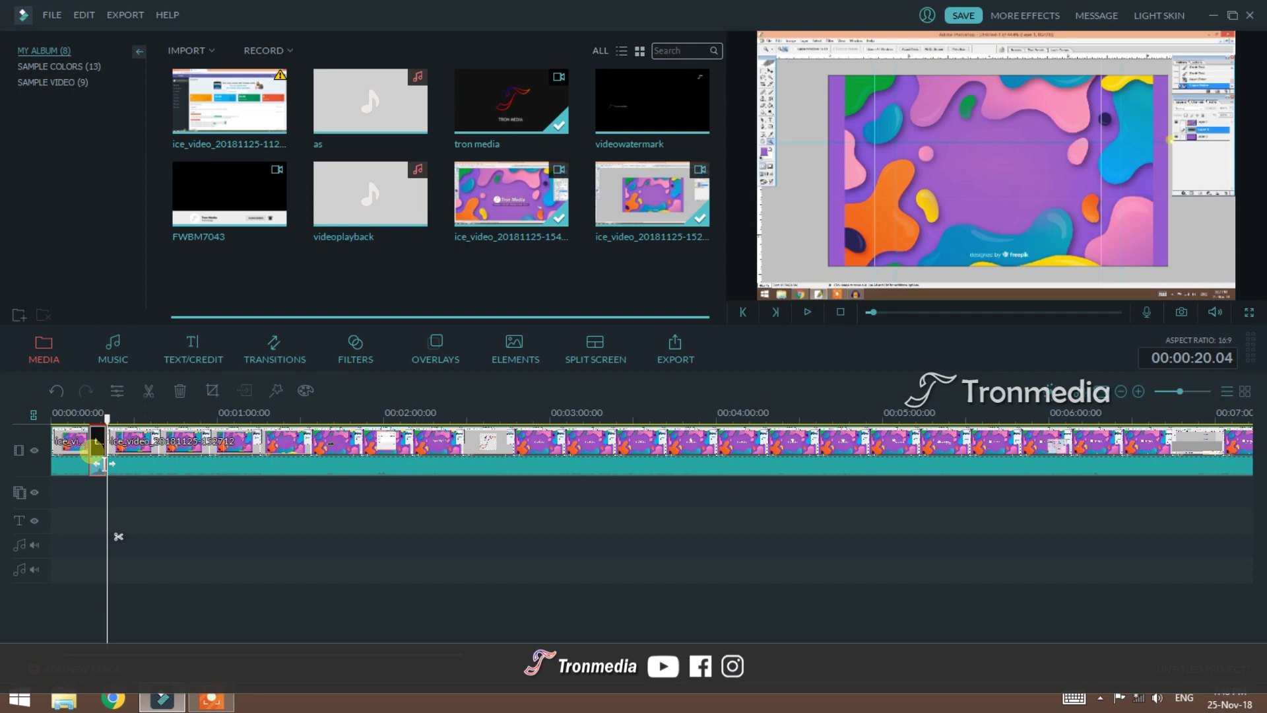
- Try the videowatermark image on the overlay track, and import the watrermark2 image from the Logo&Art folder
drag(677, 111, 113, 500)
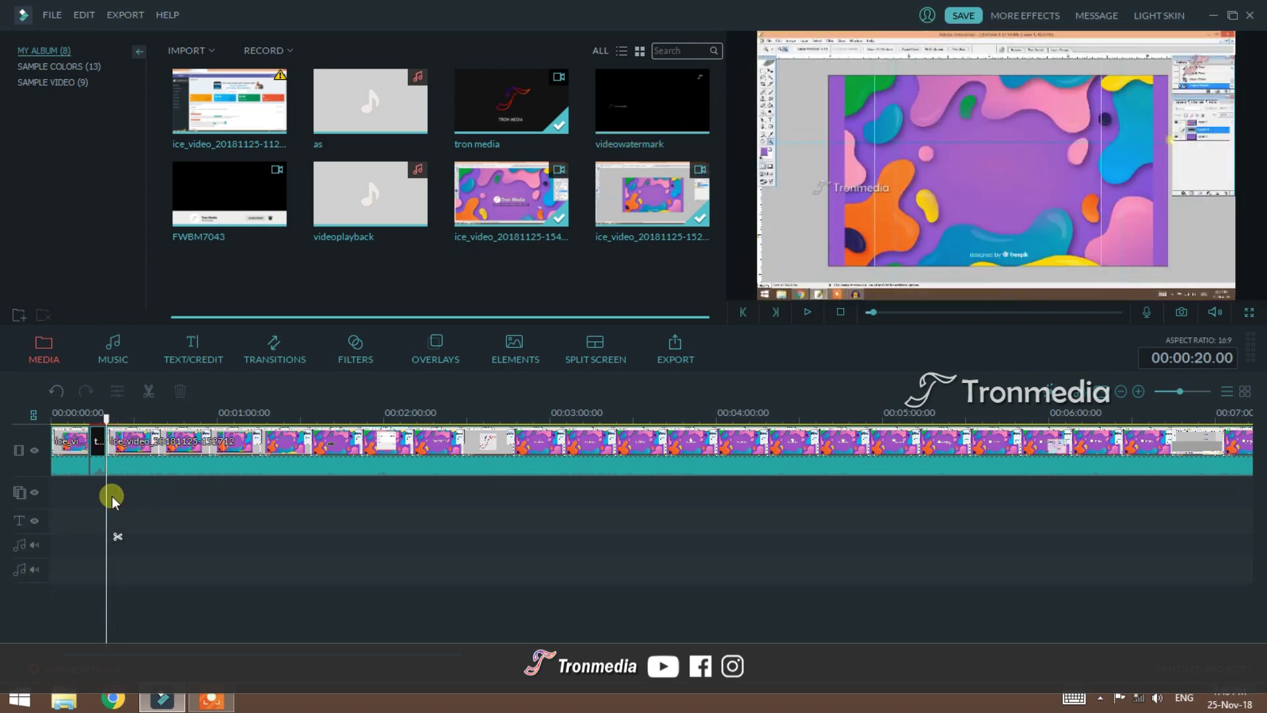
click(192, 51)
click(202, 64)
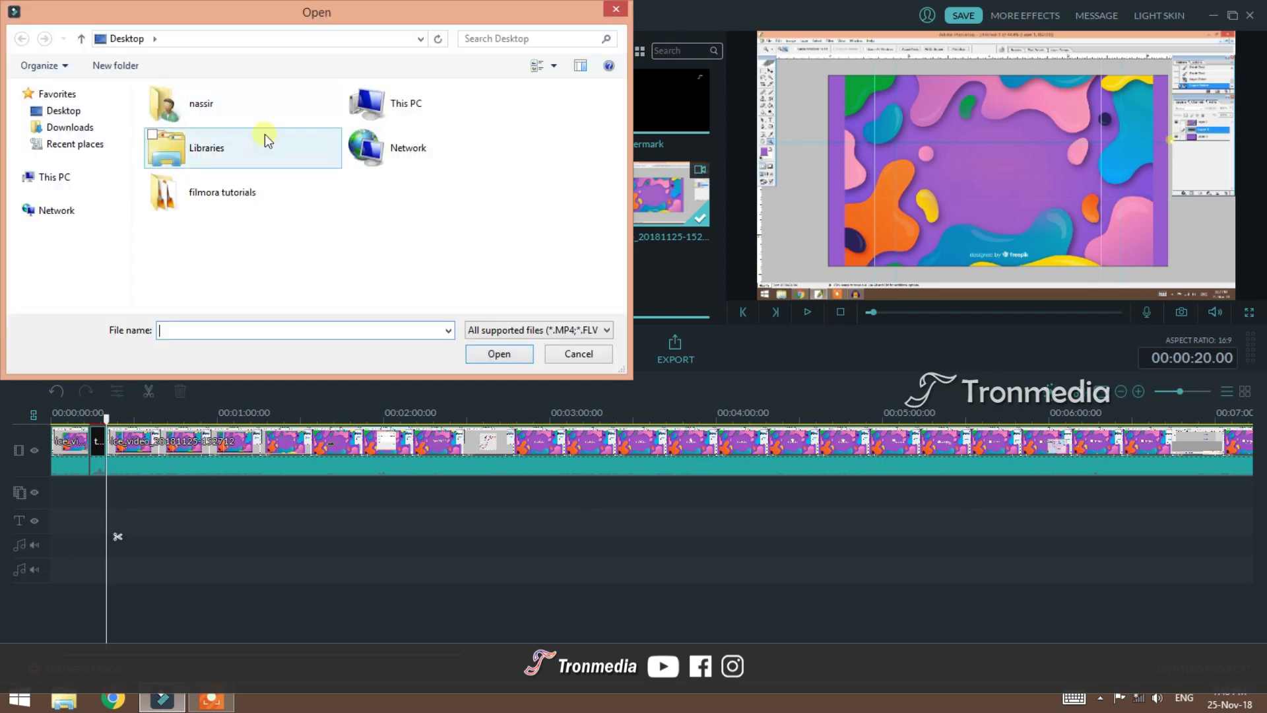
double_click(392, 104)
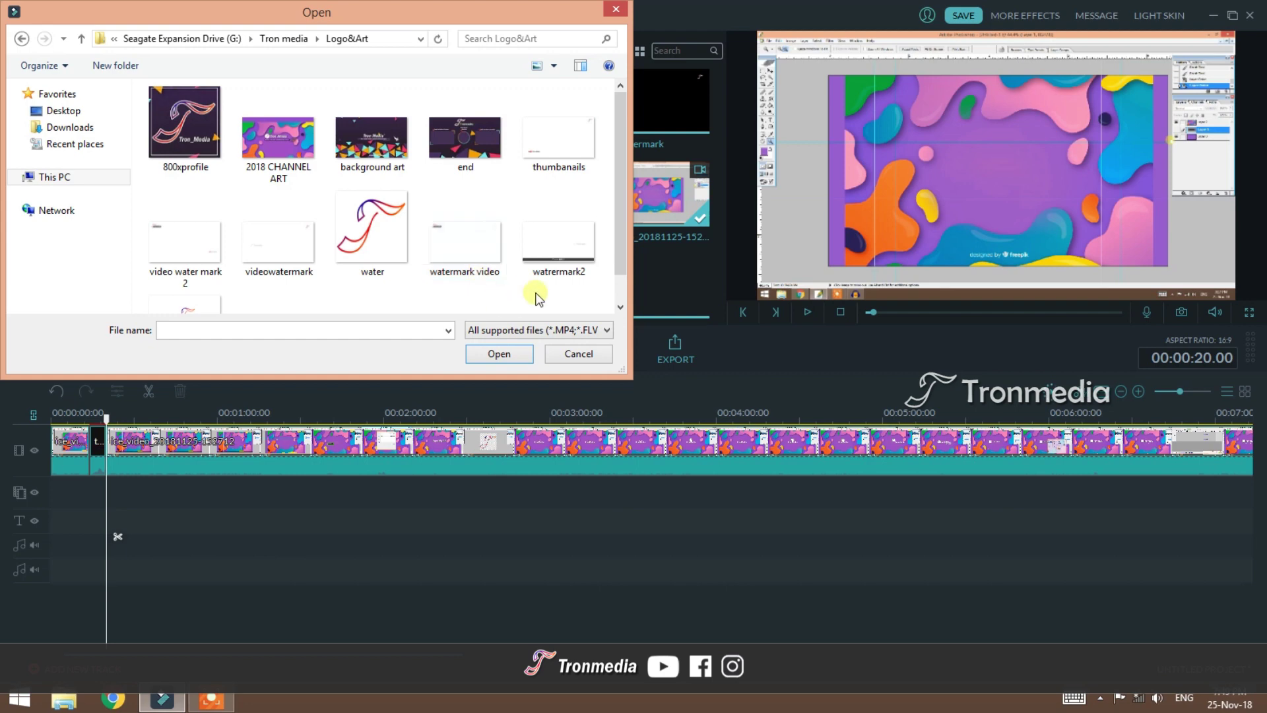
double_click(533, 247)
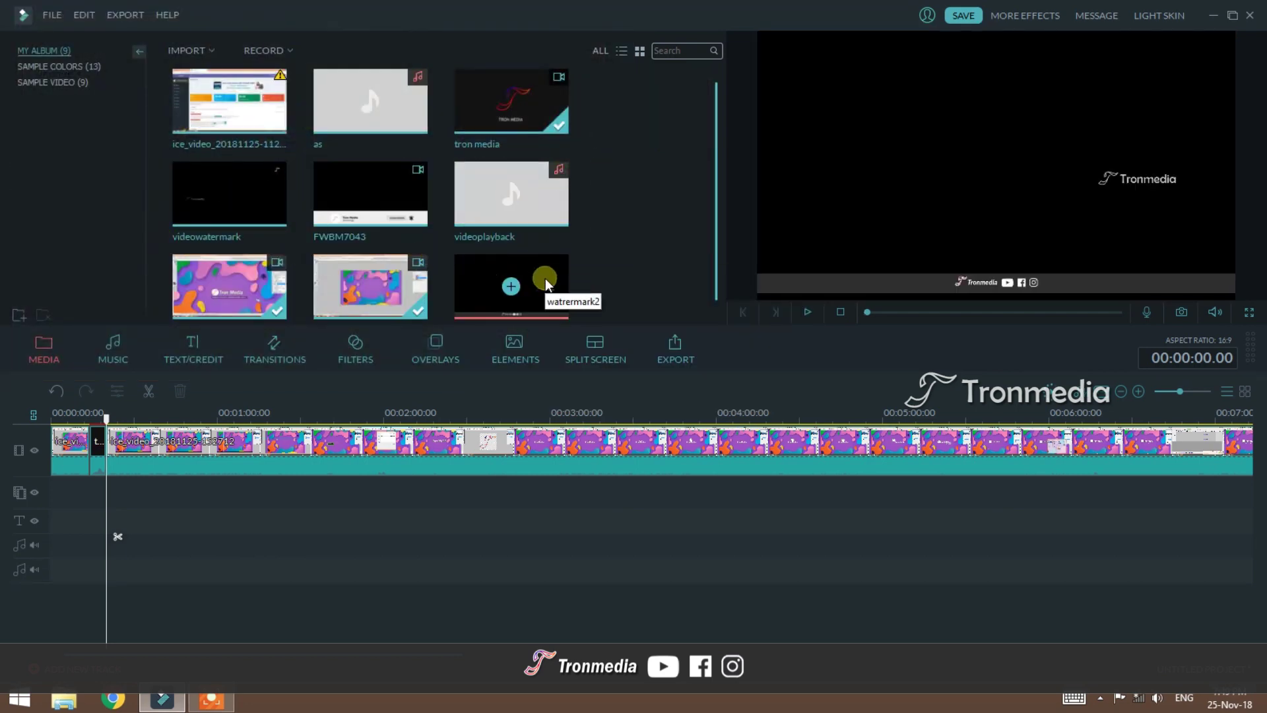
- Place watrermark2 on the overlay track at 00:00:20.00 and extend it to the end of the video at 00:14:07.06
drag(545, 293, 111, 494)
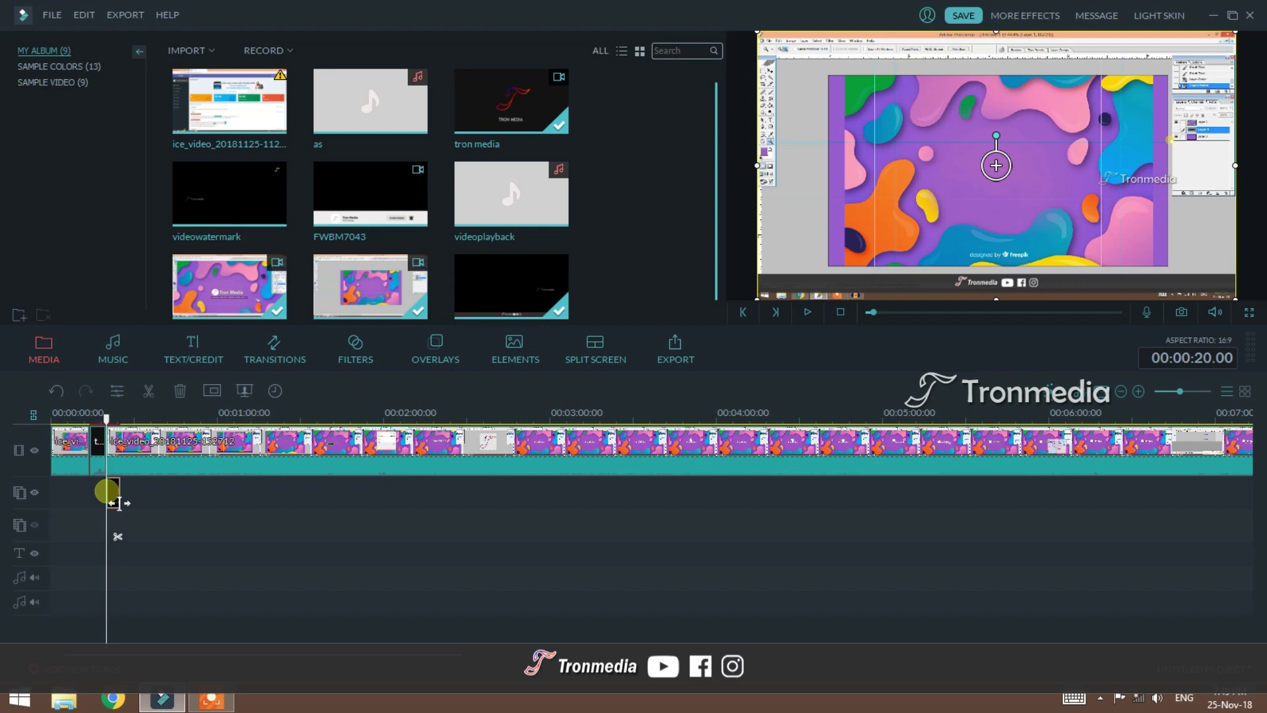
drag(119, 503, 822, 494)
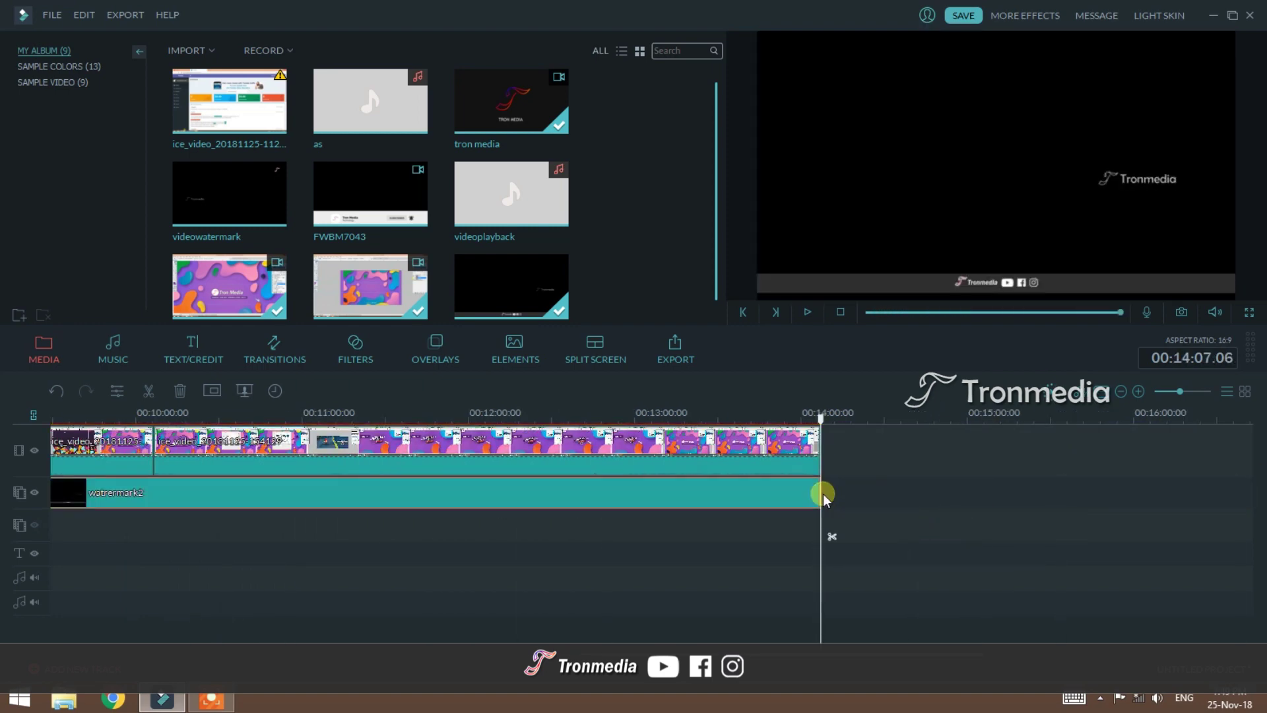
- Play the edit from the beginning past the intro to check the watermark over the main clip
drag(894, 310, 861, 314)
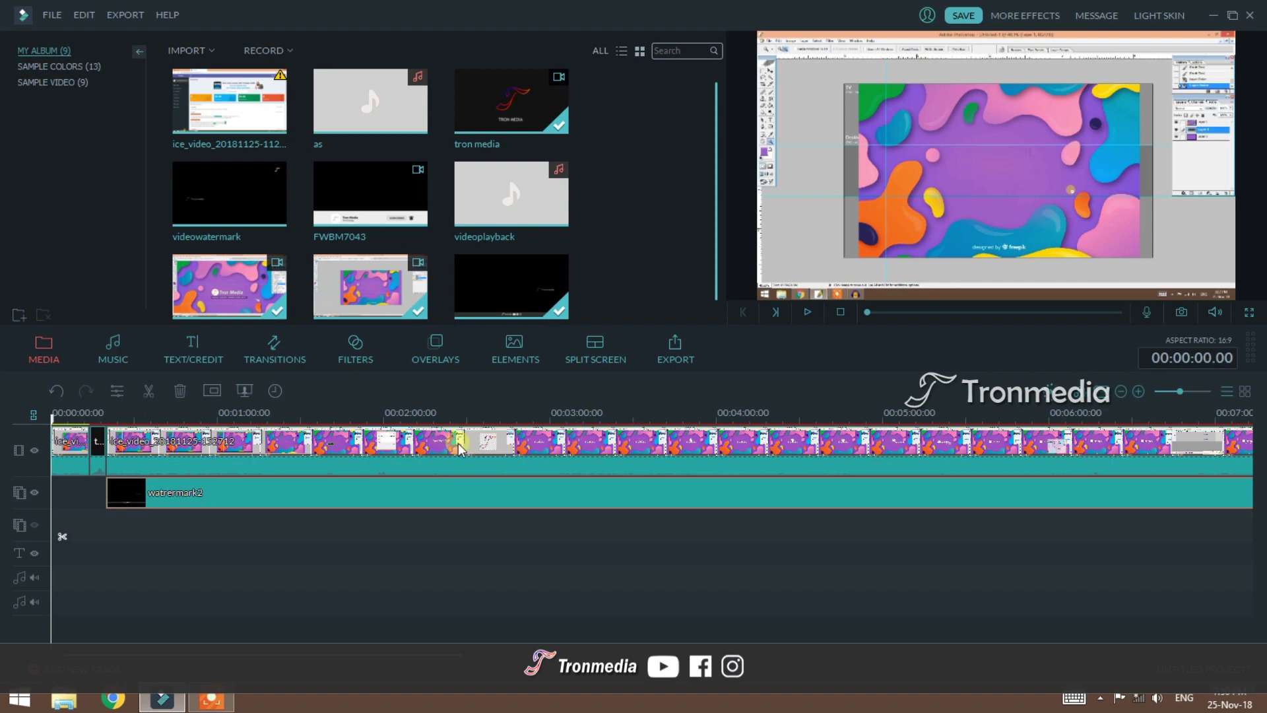
key(space)
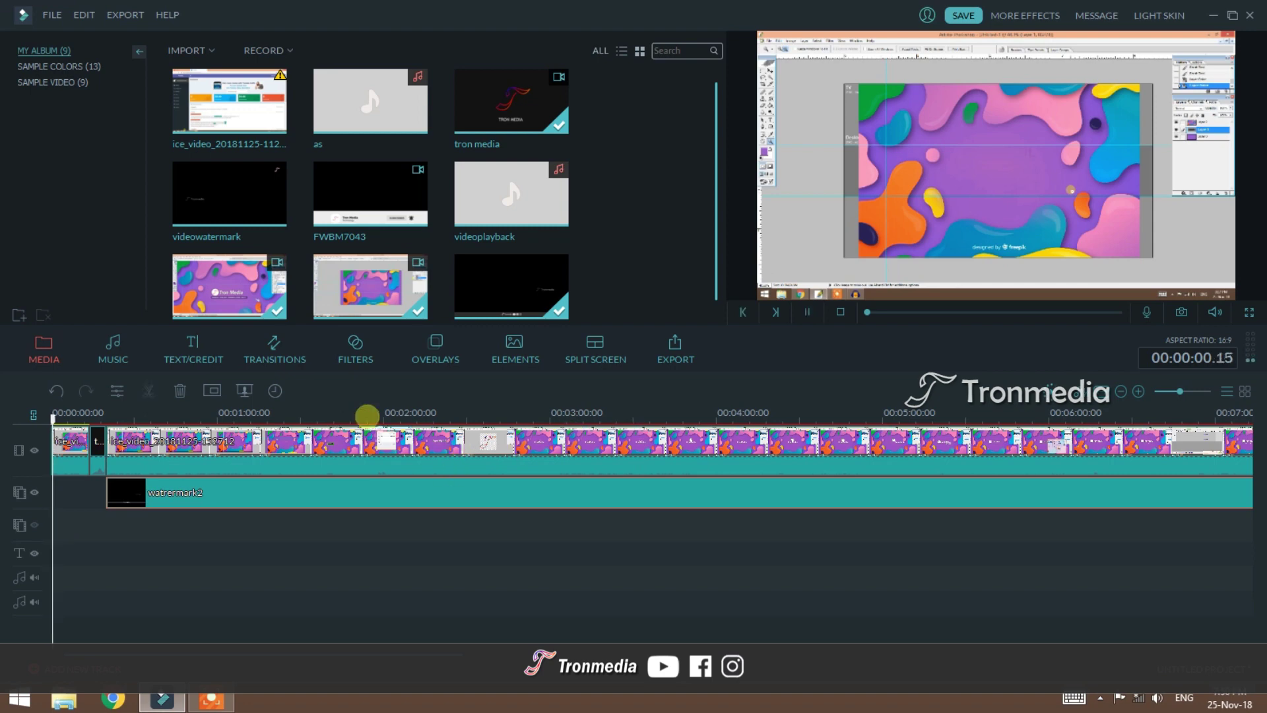
mouse_move(1215, 310)
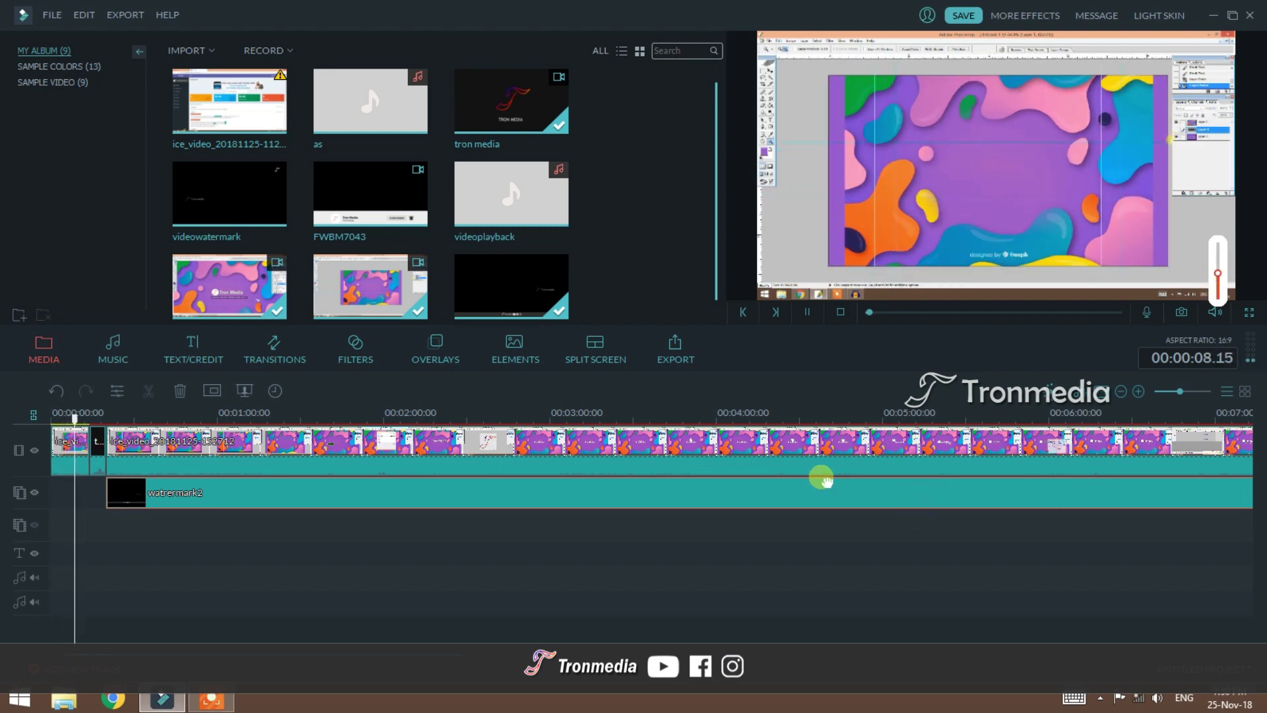
click(853, 580)
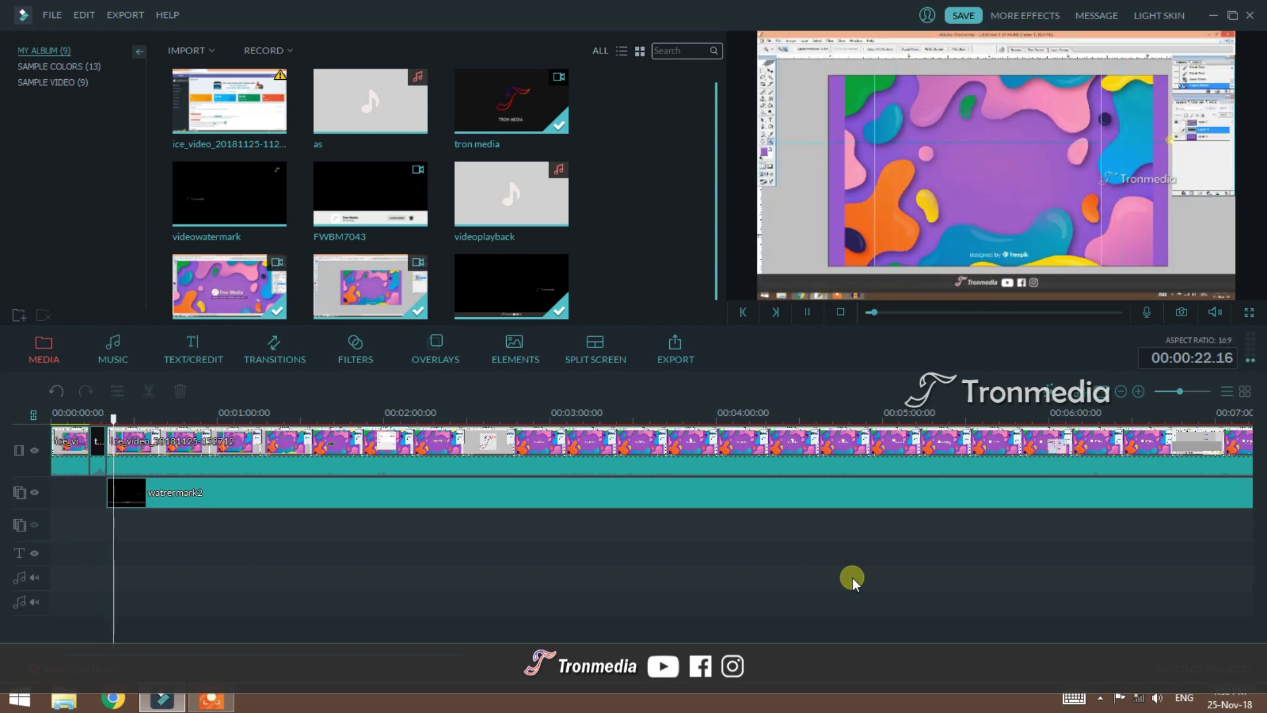
key(space)
- Crop the main clip after the intro to 1561 × 878 at a 16:9 ratio, trimming its lower and right edges
right_click(354, 458)
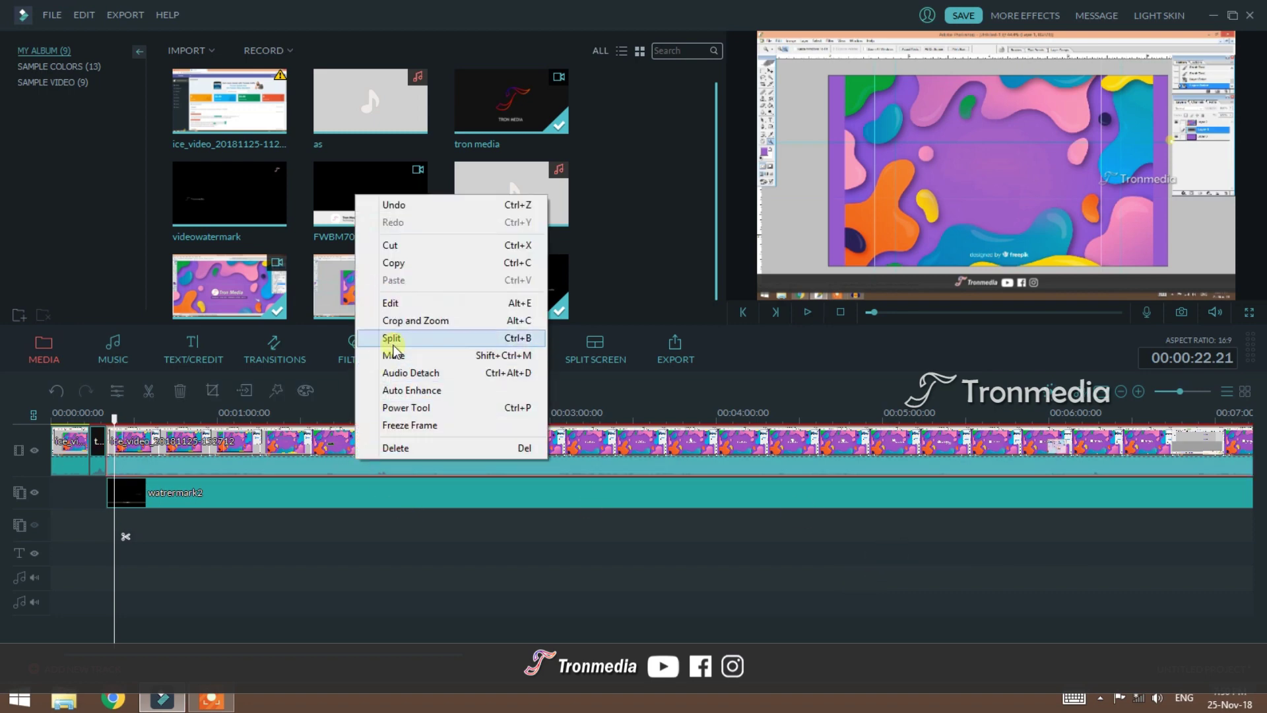
click(406, 320)
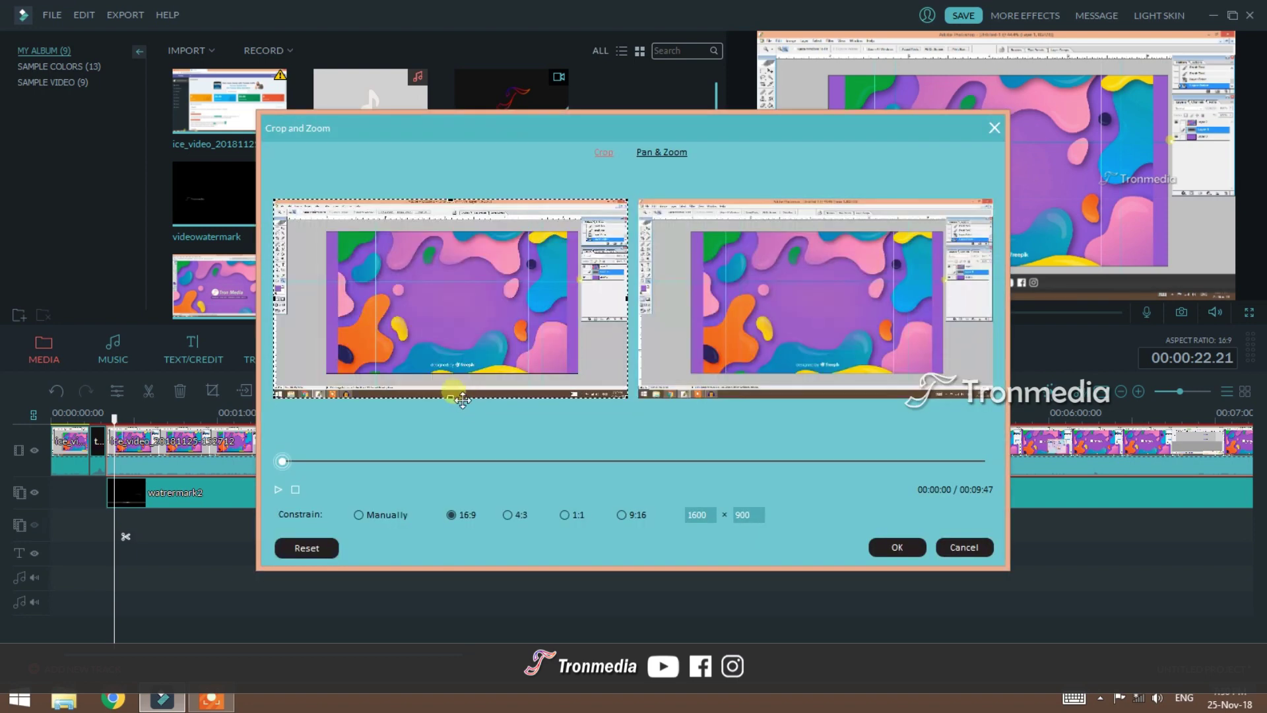
drag(455, 401, 449, 391)
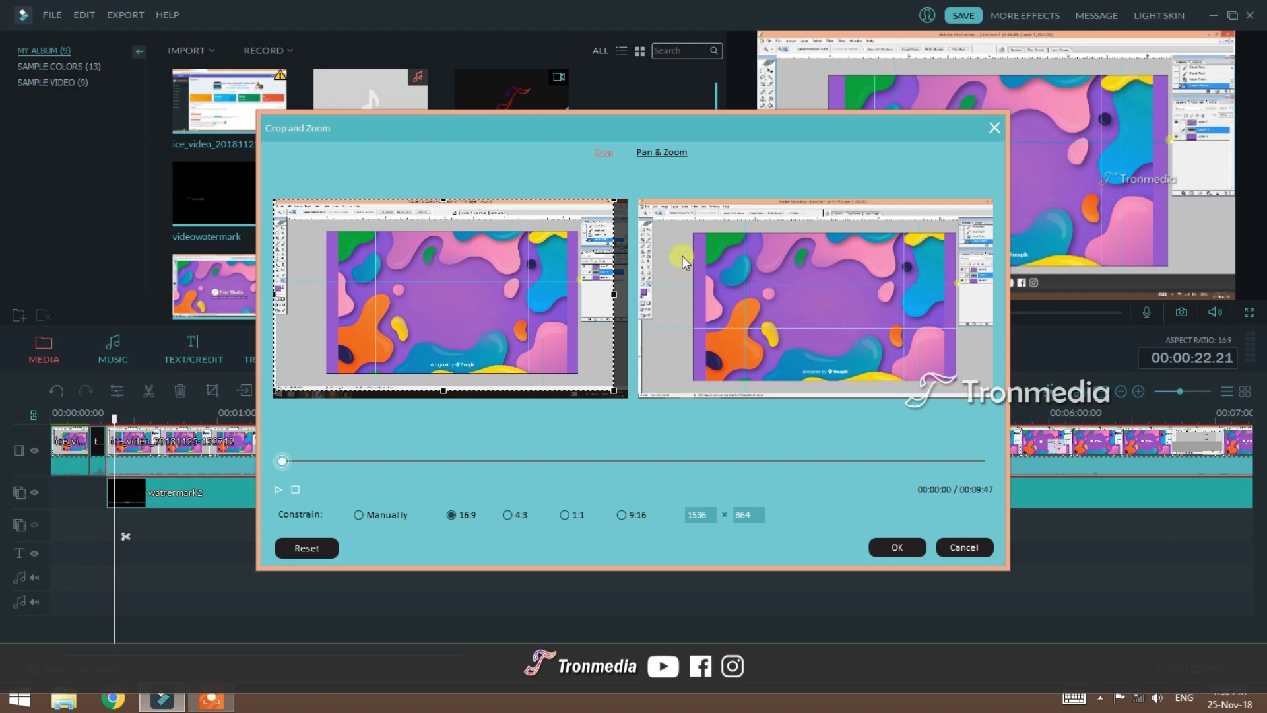
drag(617, 292, 619, 292)
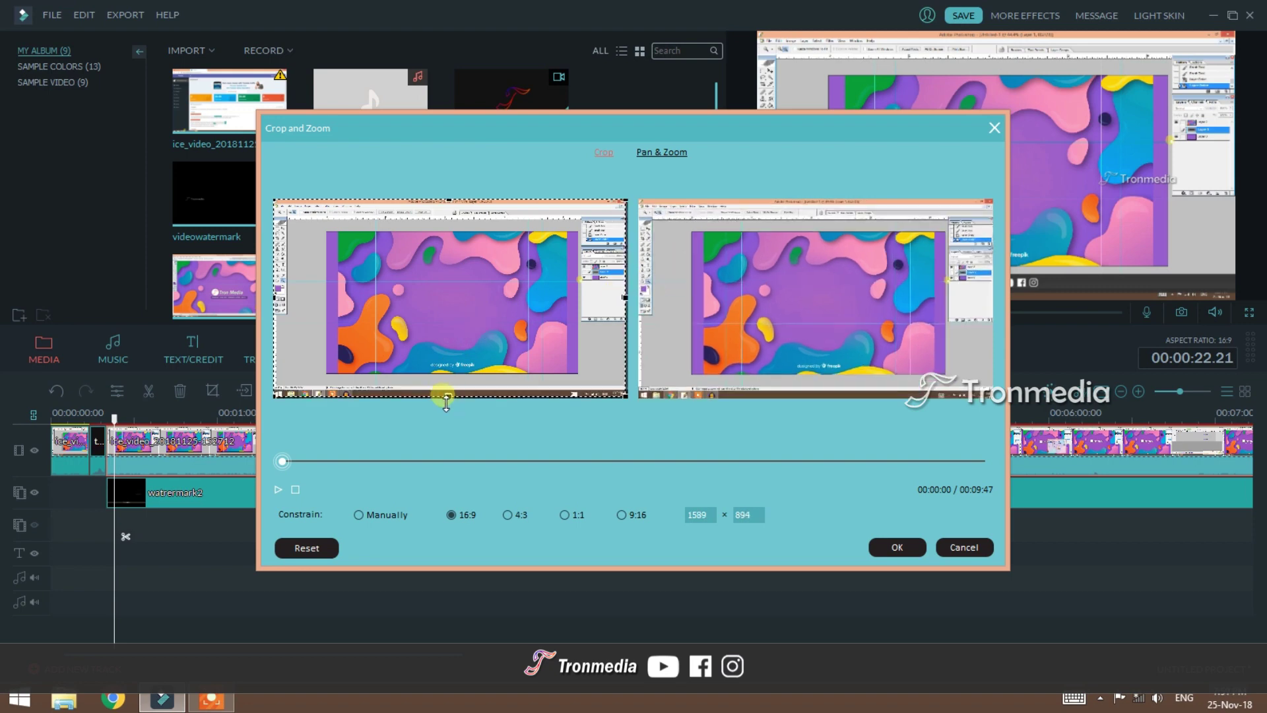
drag(438, 297, 448, 306)
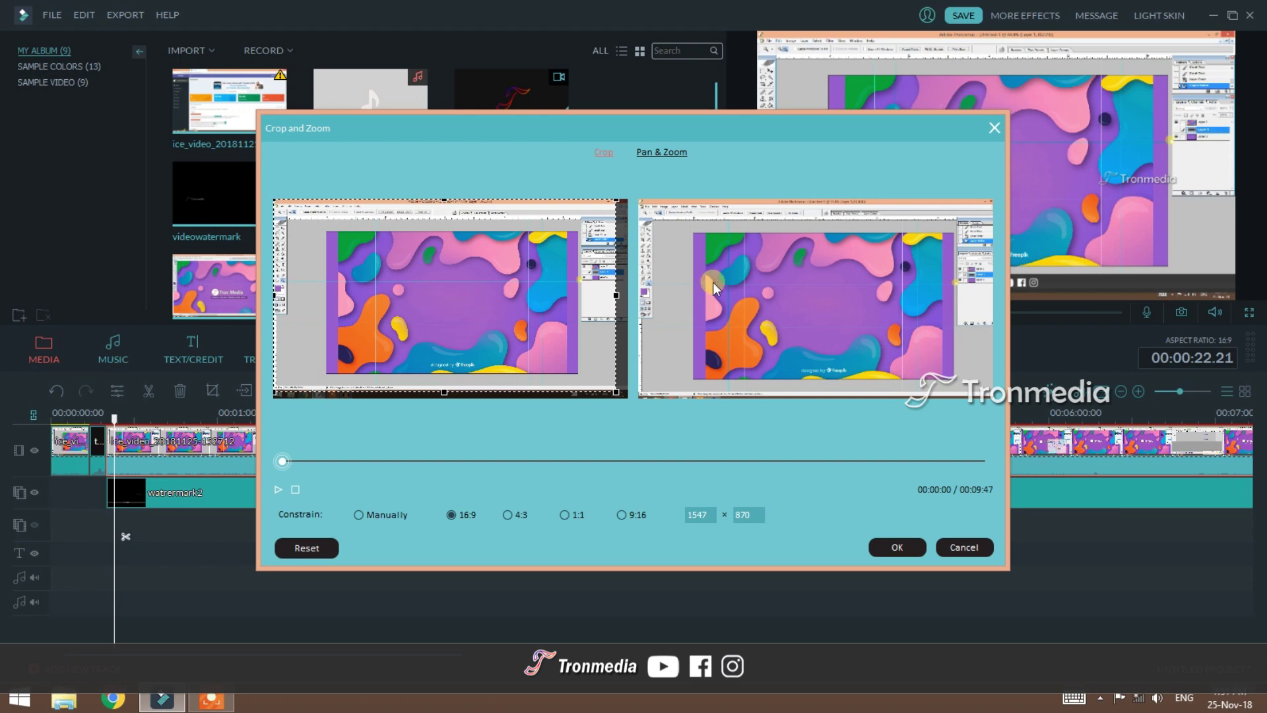
drag(616, 392, 619, 393)
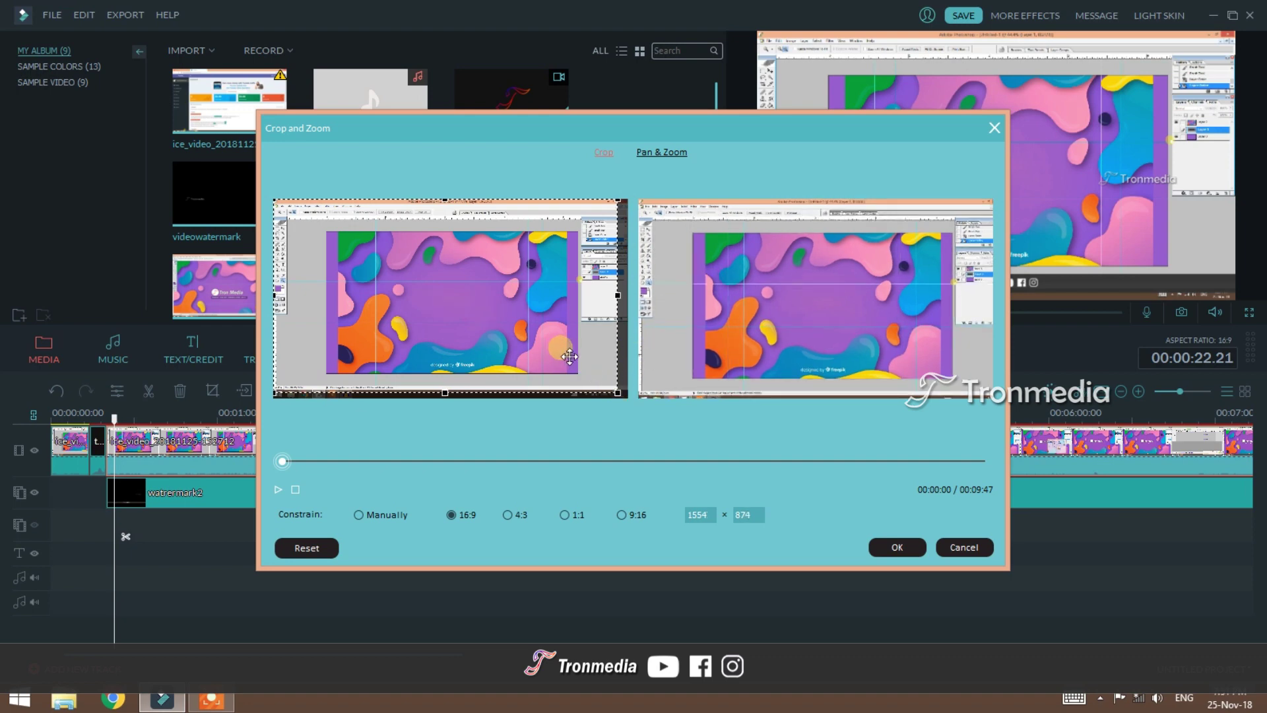
drag(618, 393, 620, 395)
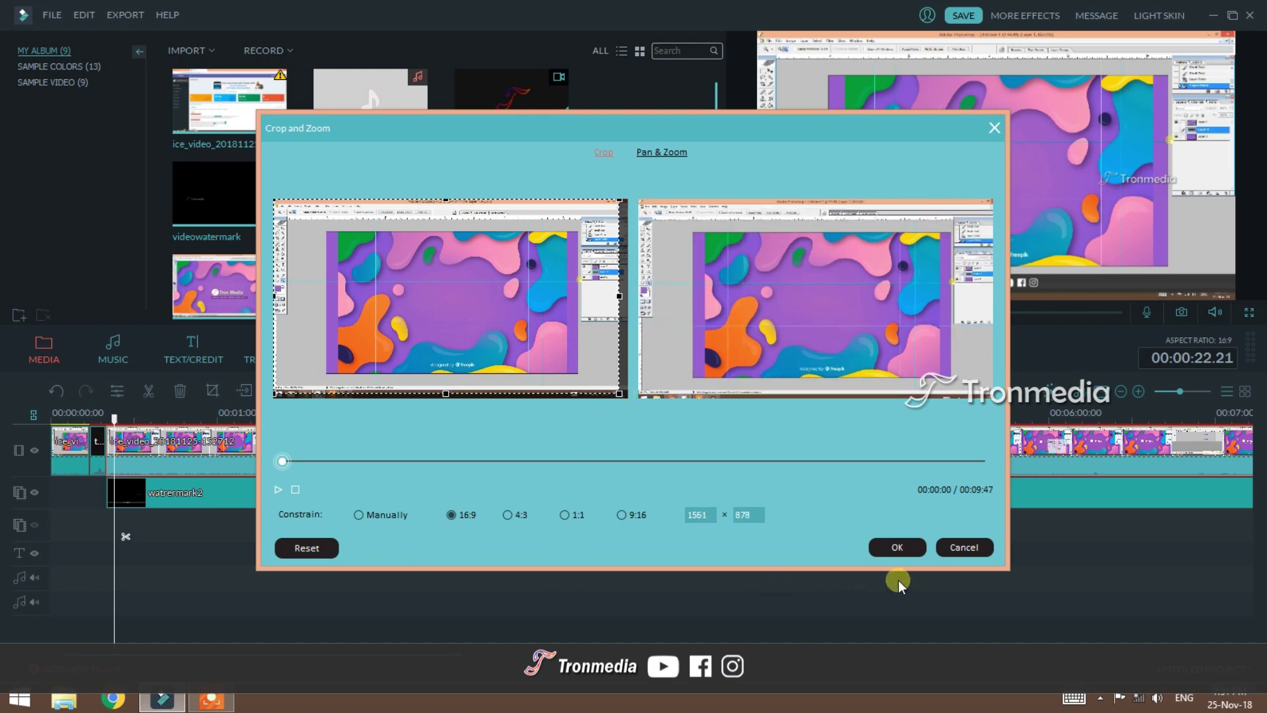
click(896, 547)
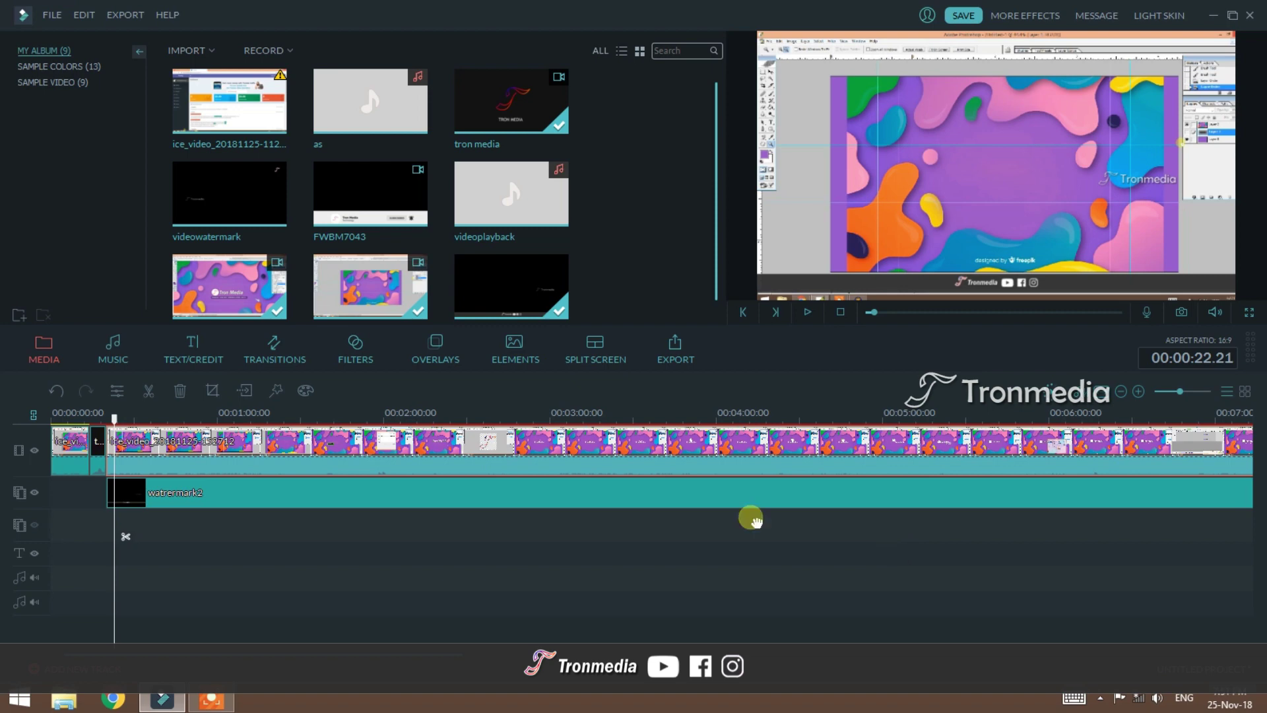
click(268, 495)
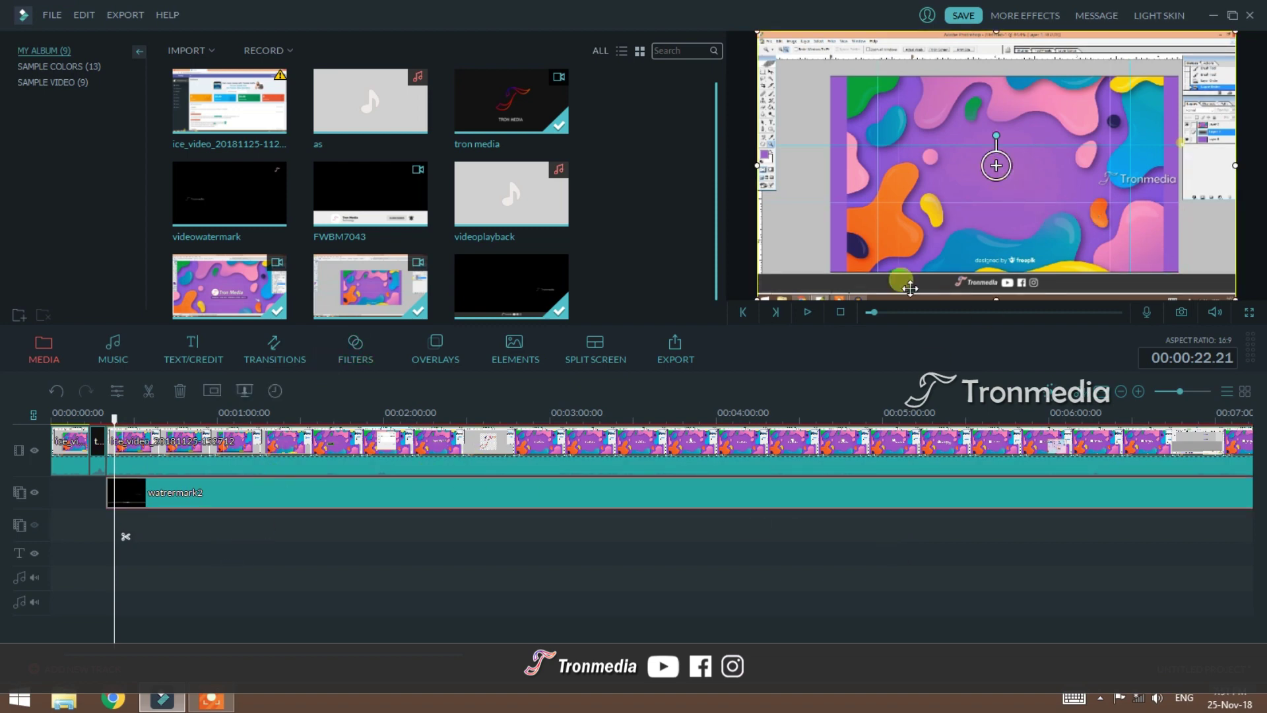
drag(1010, 178, 1010, 180)
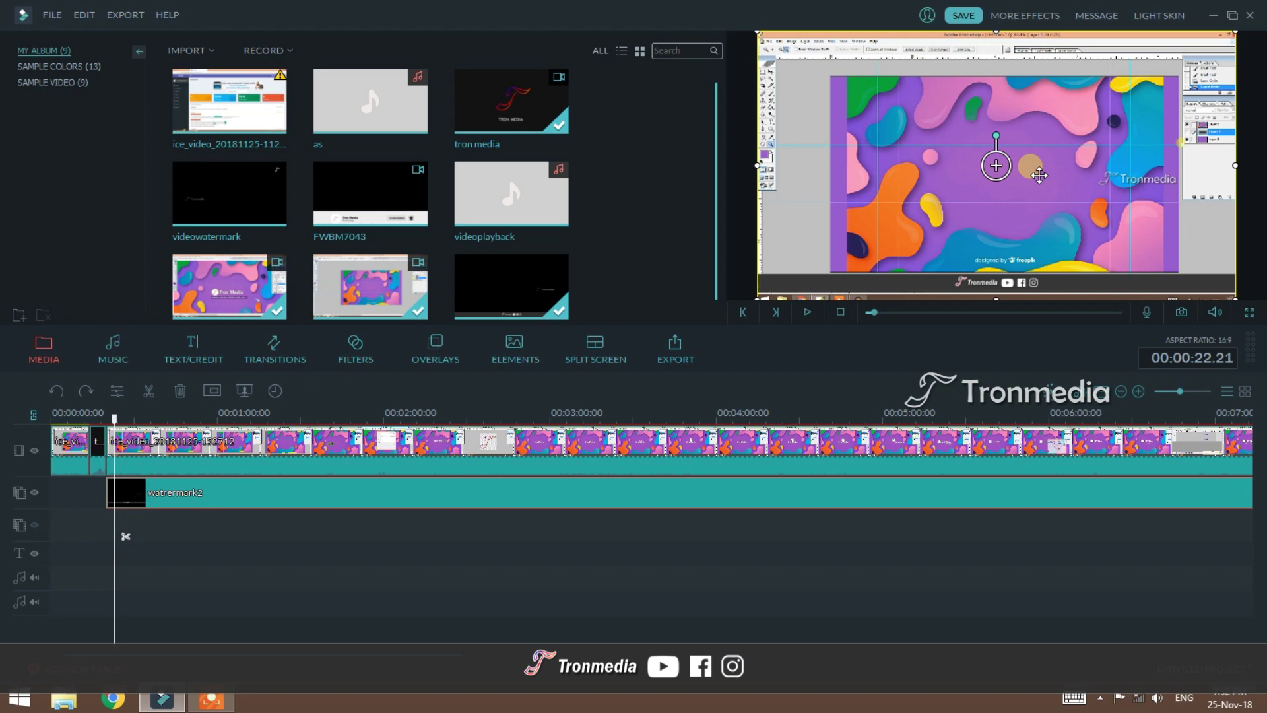
drag(1040, 176, 1017, 211)
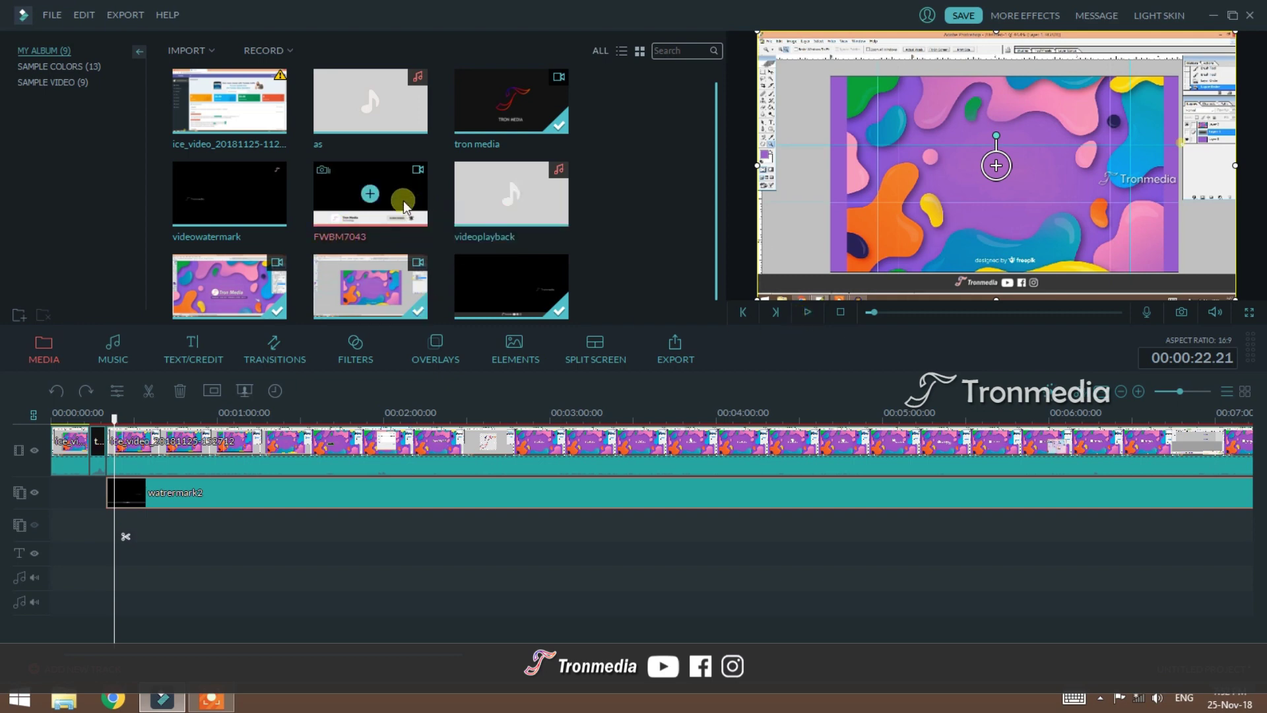
- Place the FWBM7043 subscribe clip on the second overlay track at 00:00:33.10 and play its opening
click(294, 526)
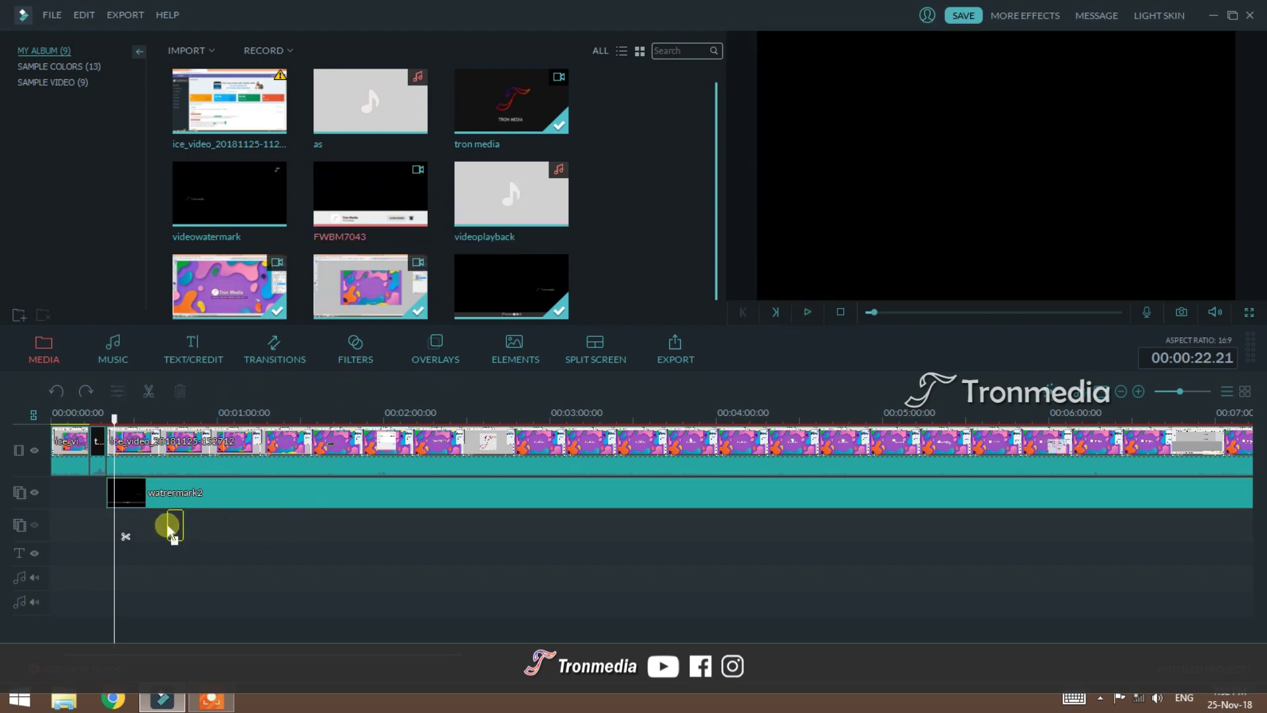
drag(156, 526, 145, 525)
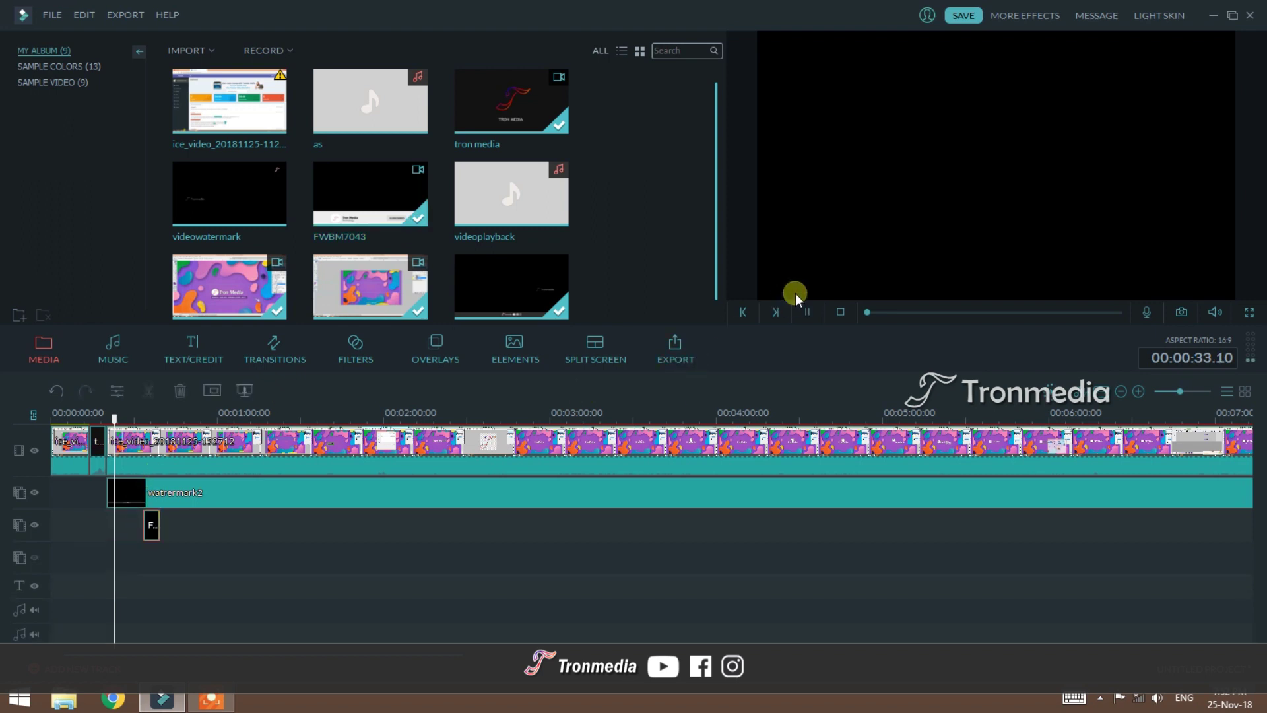
click(142, 444)
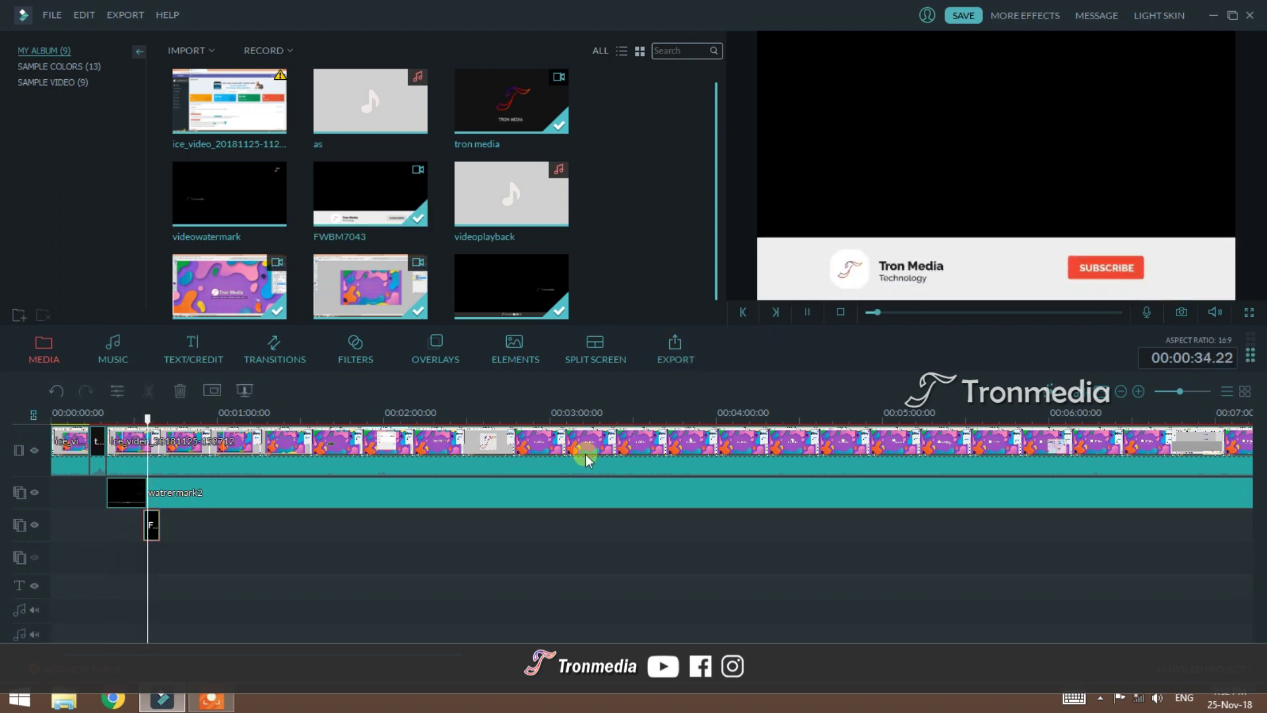
key(space)
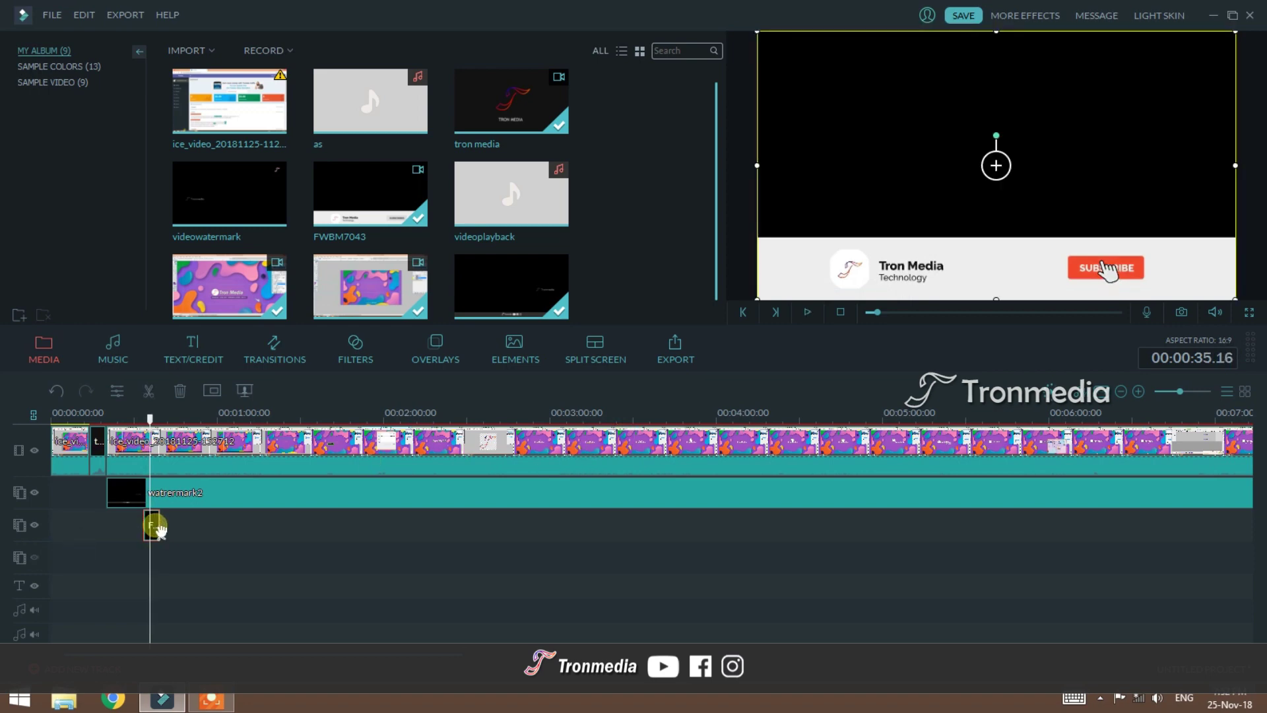
- Make the black background of the FWBM7043 overlay transparent with Chroma Key and play the result briefly
right_click(158, 526)
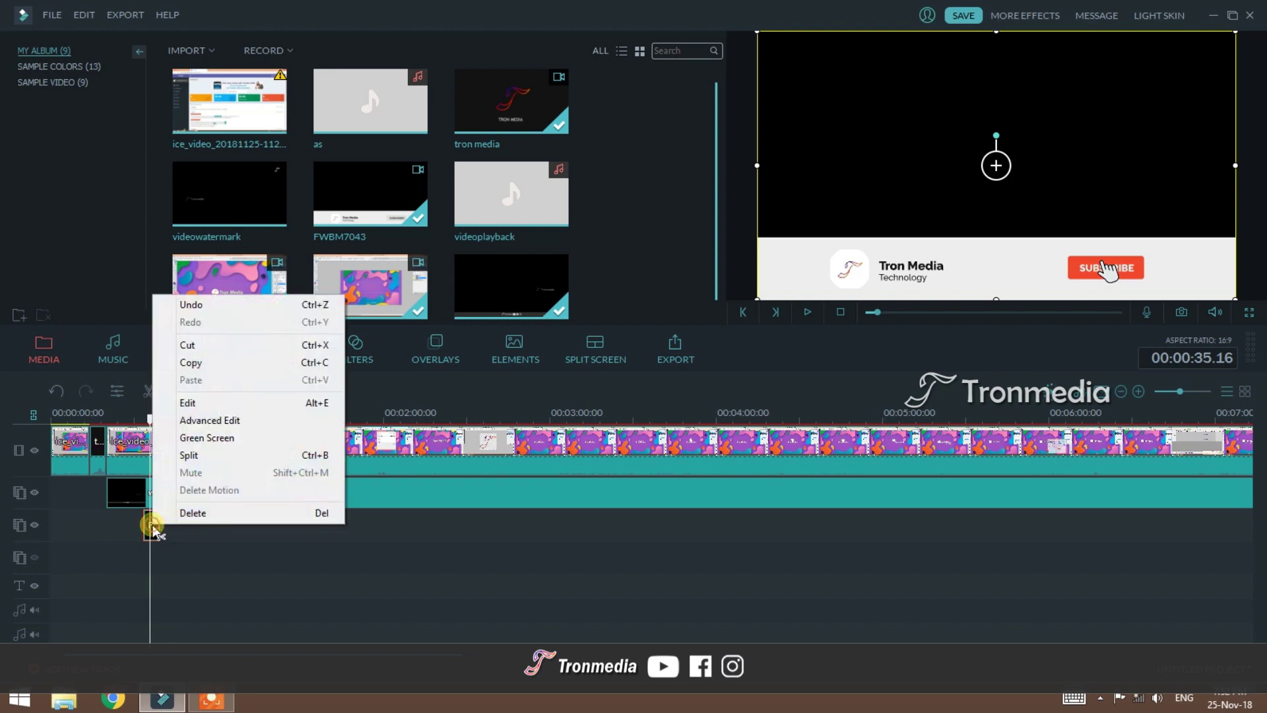
click(210, 438)
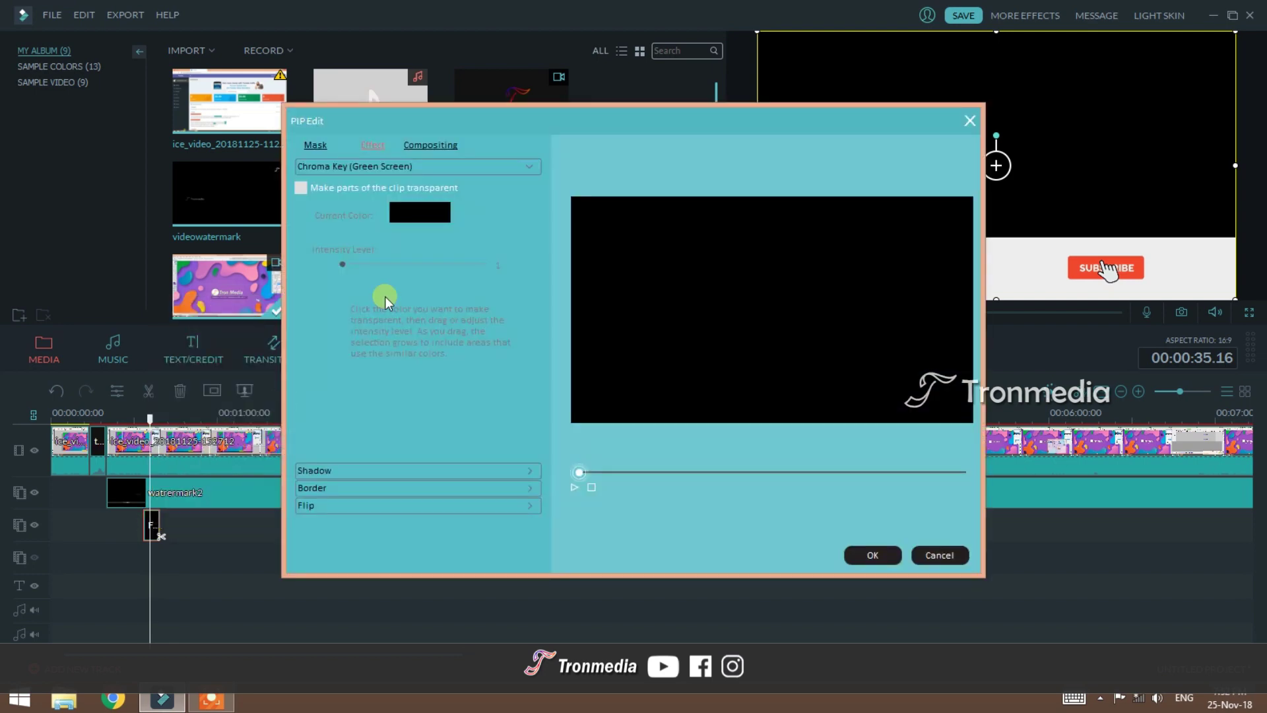
click(301, 188)
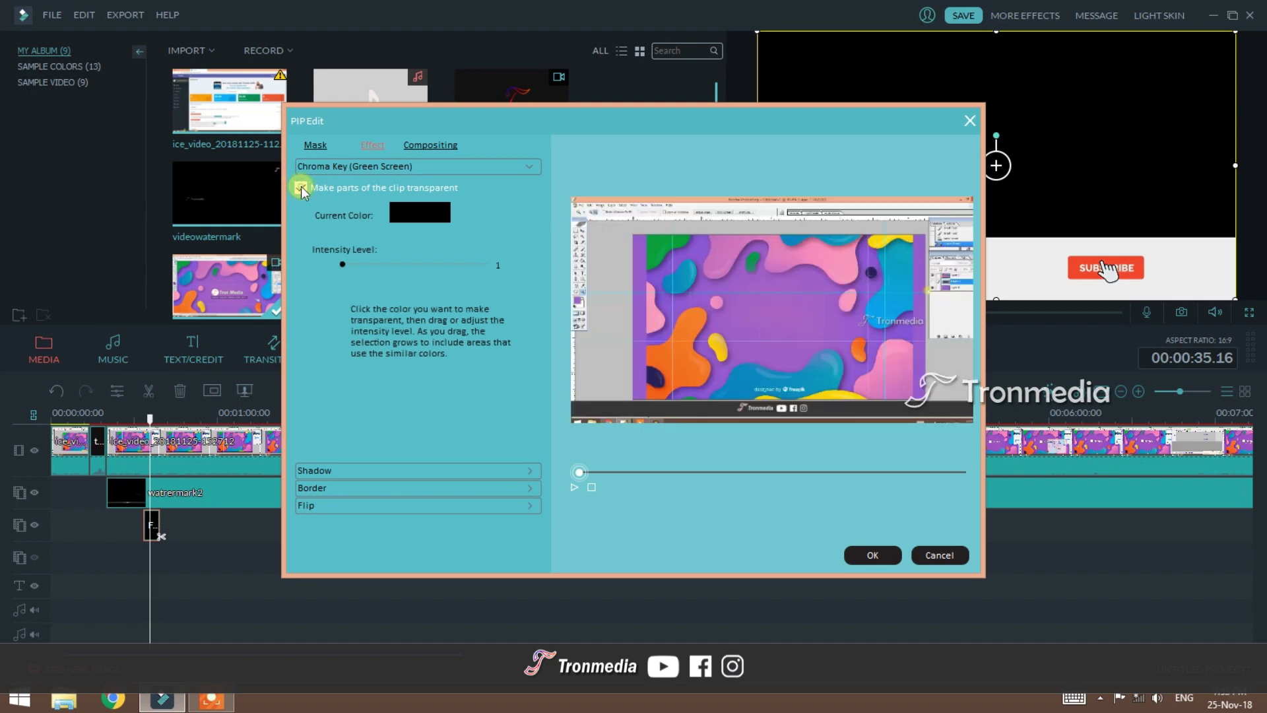
click(873, 556)
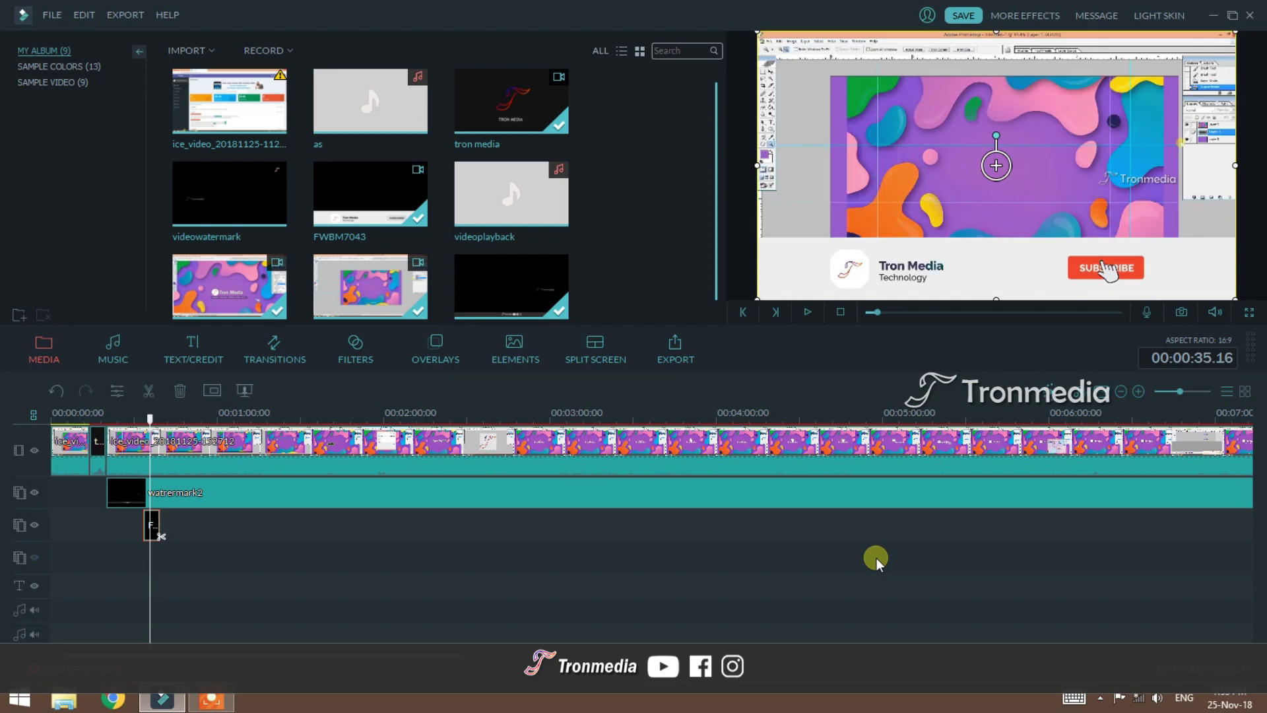
key(space)
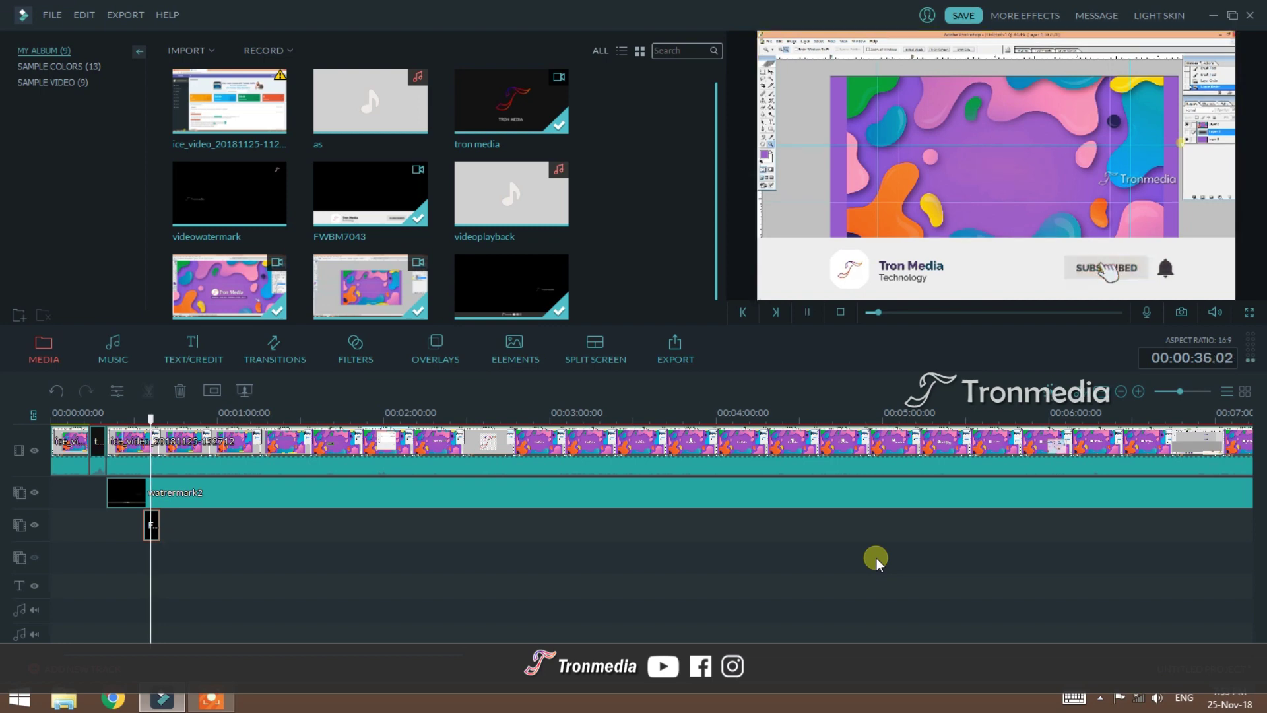
key(space)
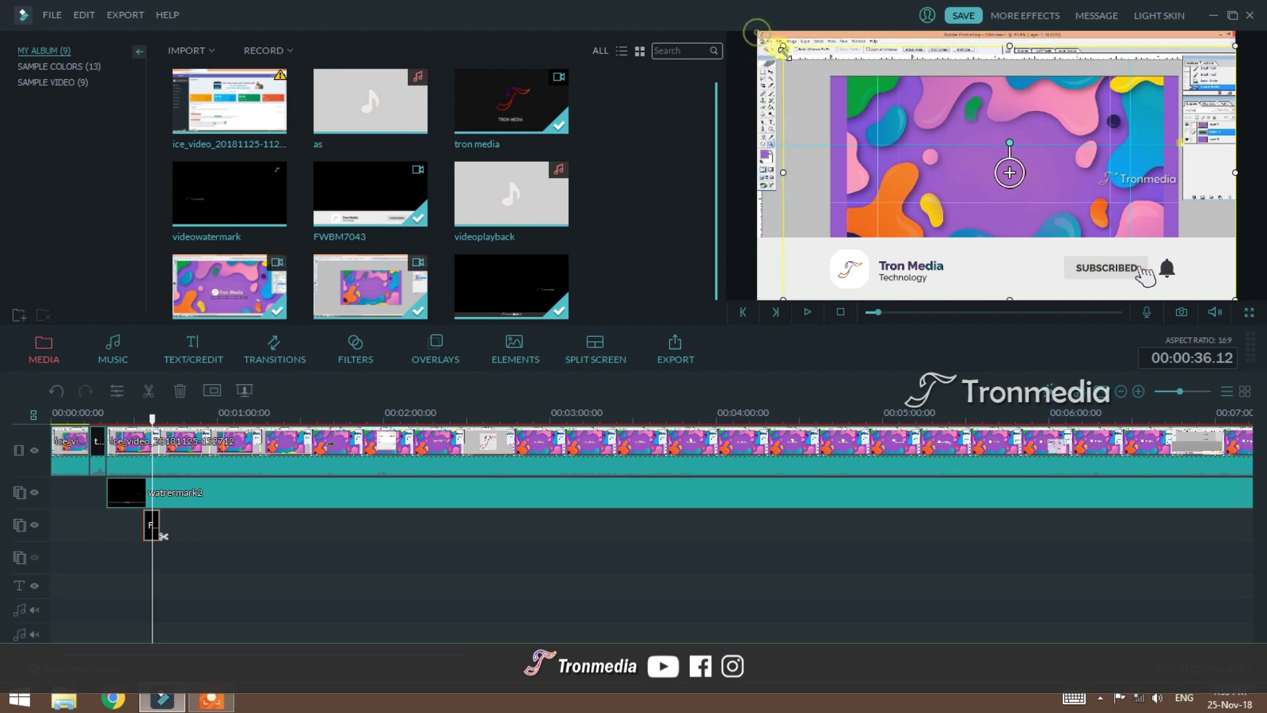
- Shrink the subscribe overlay to about four fifths of the frame width, centre it along the frame's lower edge, and play it back
drag(759, 30, 835, 88)
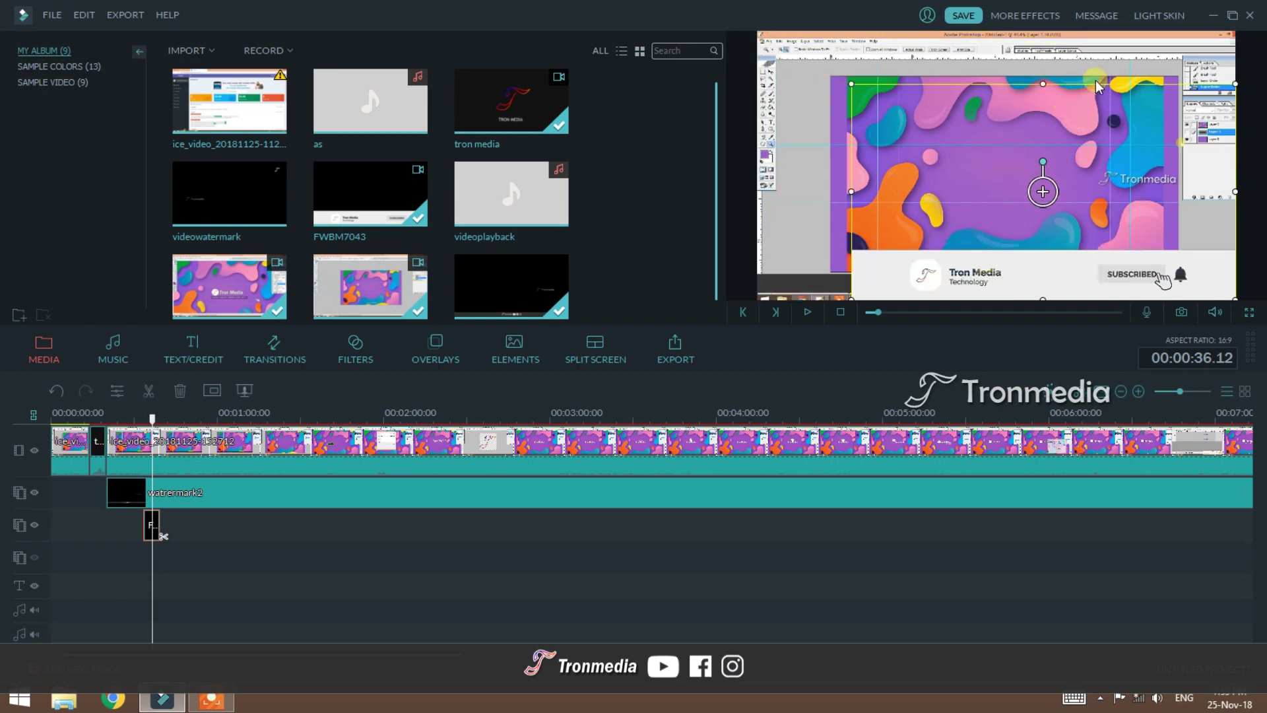
drag(1097, 89, 1048, 81)
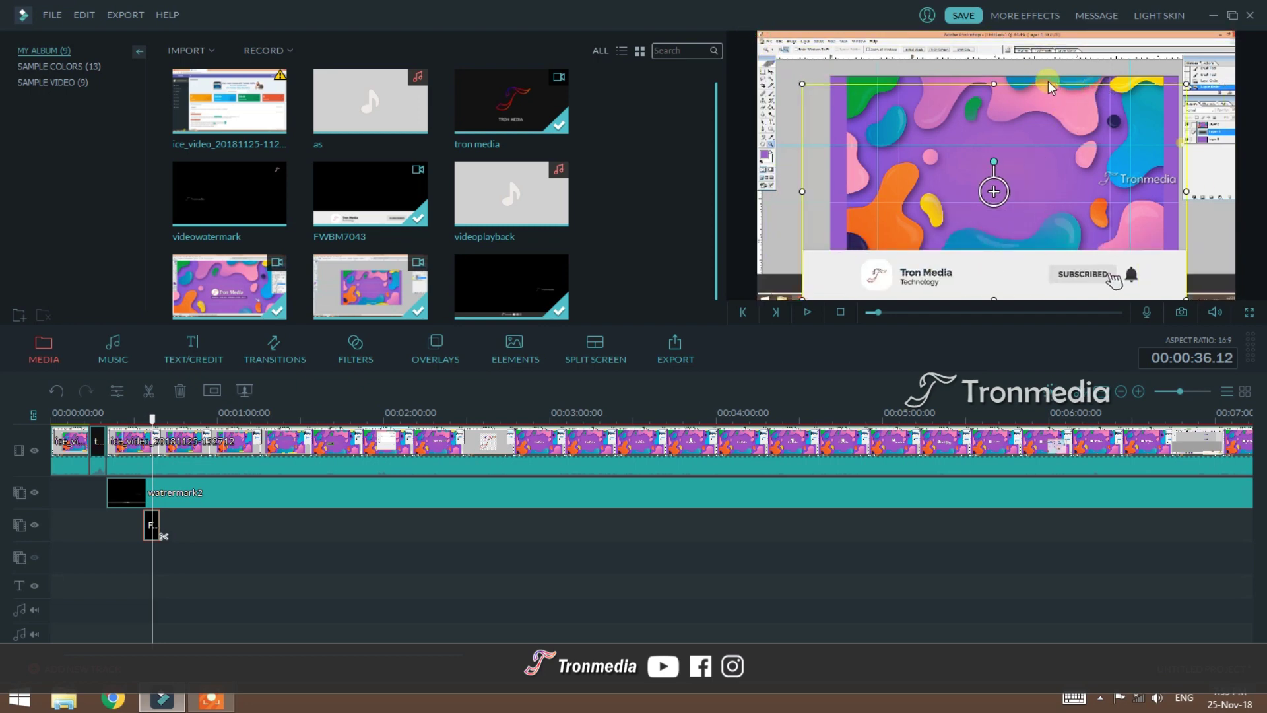
click(1048, 81)
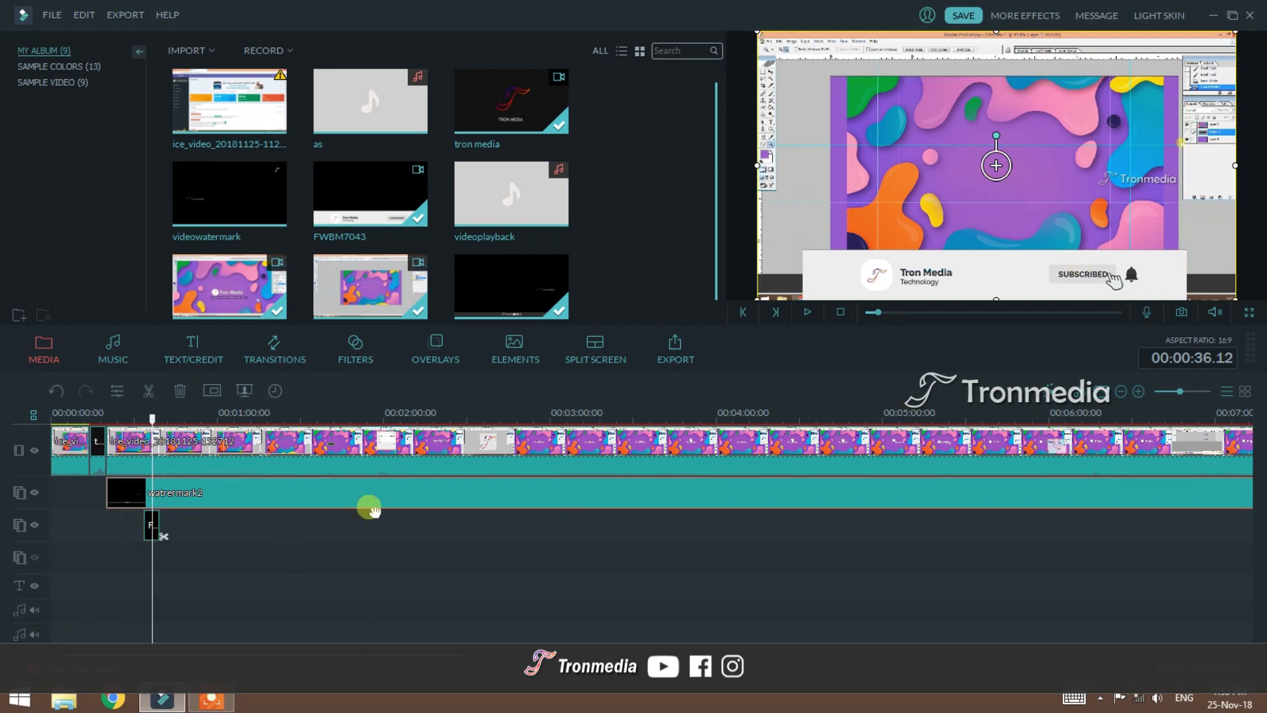
key(space)
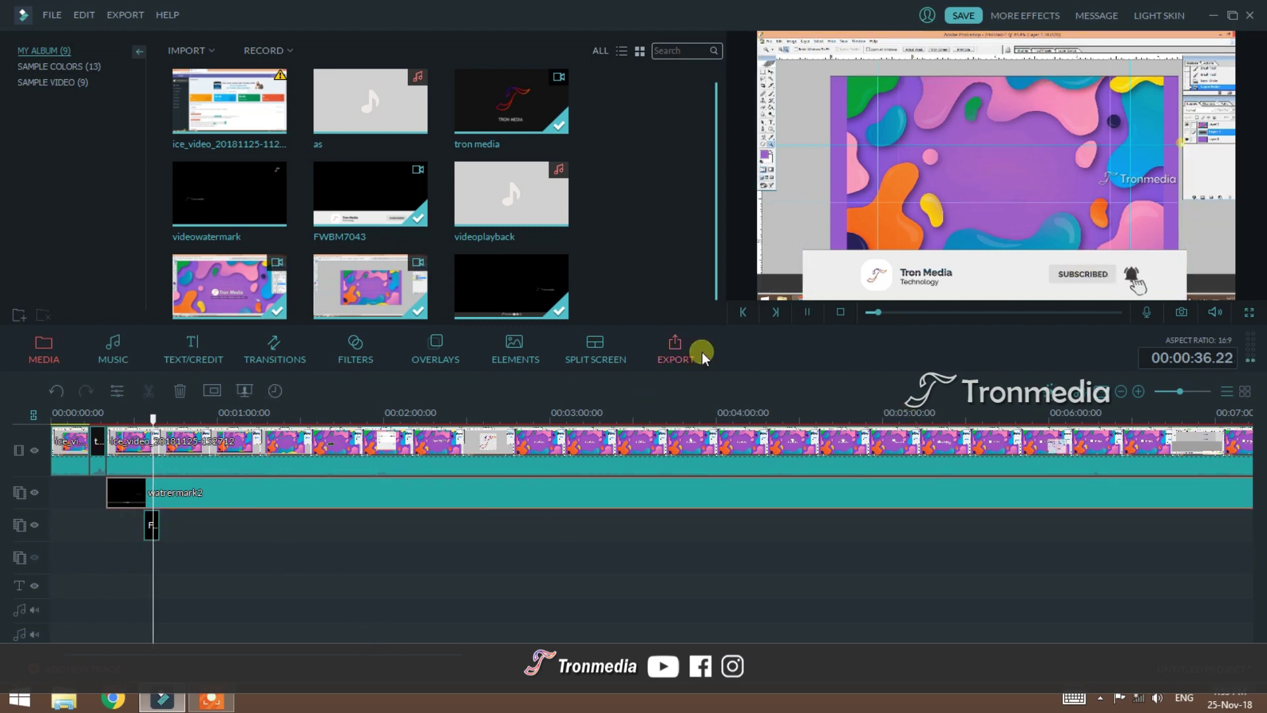
click(648, 544)
key(space)
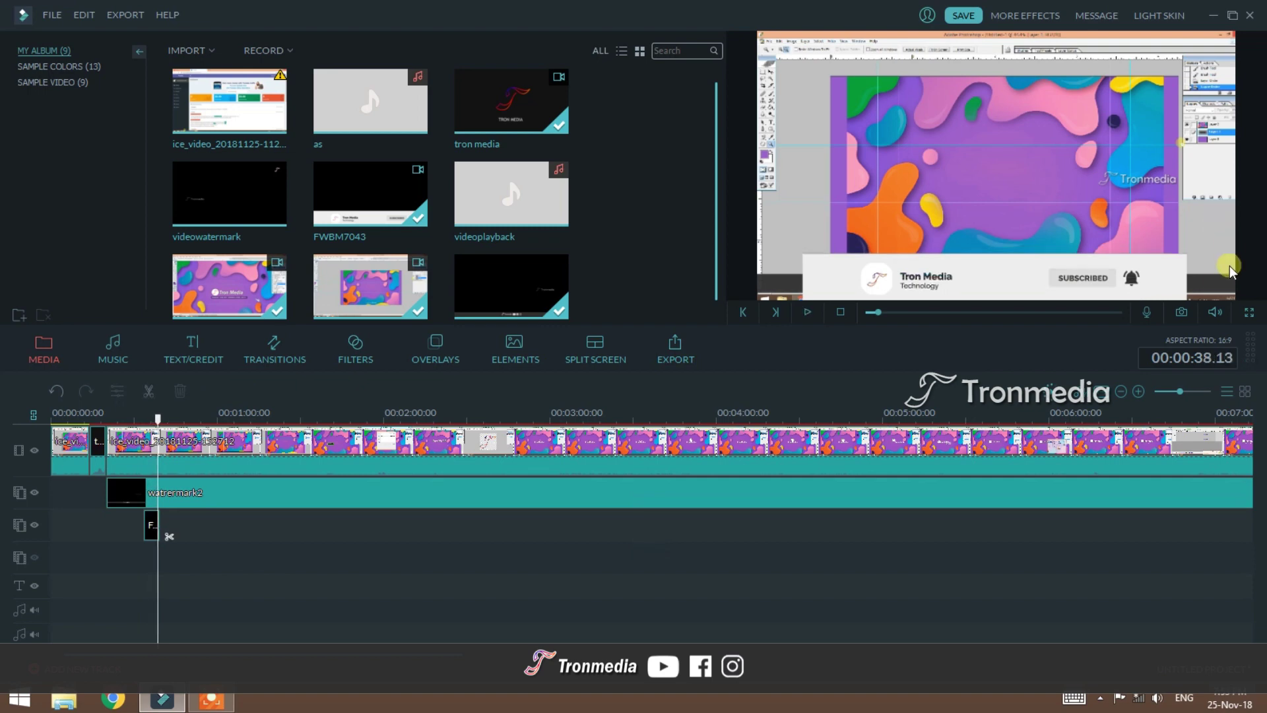
- Lower the preview volume to the minimum and skim the edit to about 00:02:30
click(1215, 310)
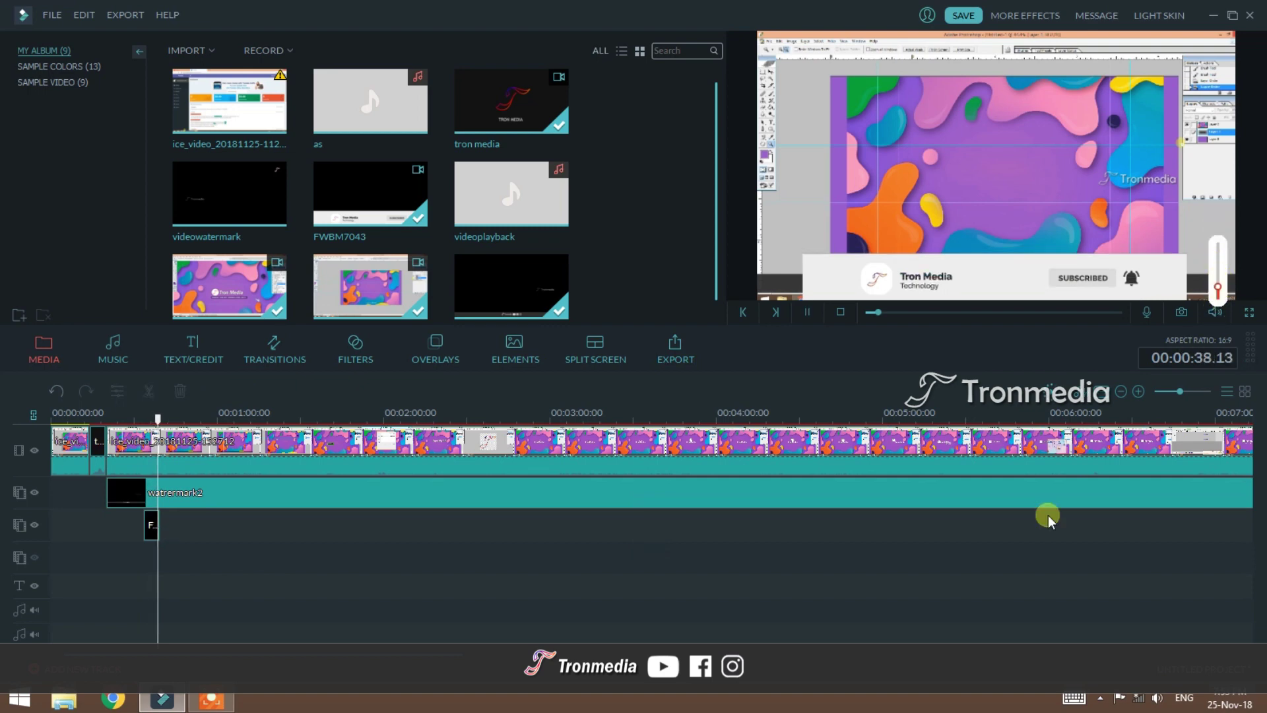
key(space)
click(1218, 281)
drag(1218, 286, 1215, 314)
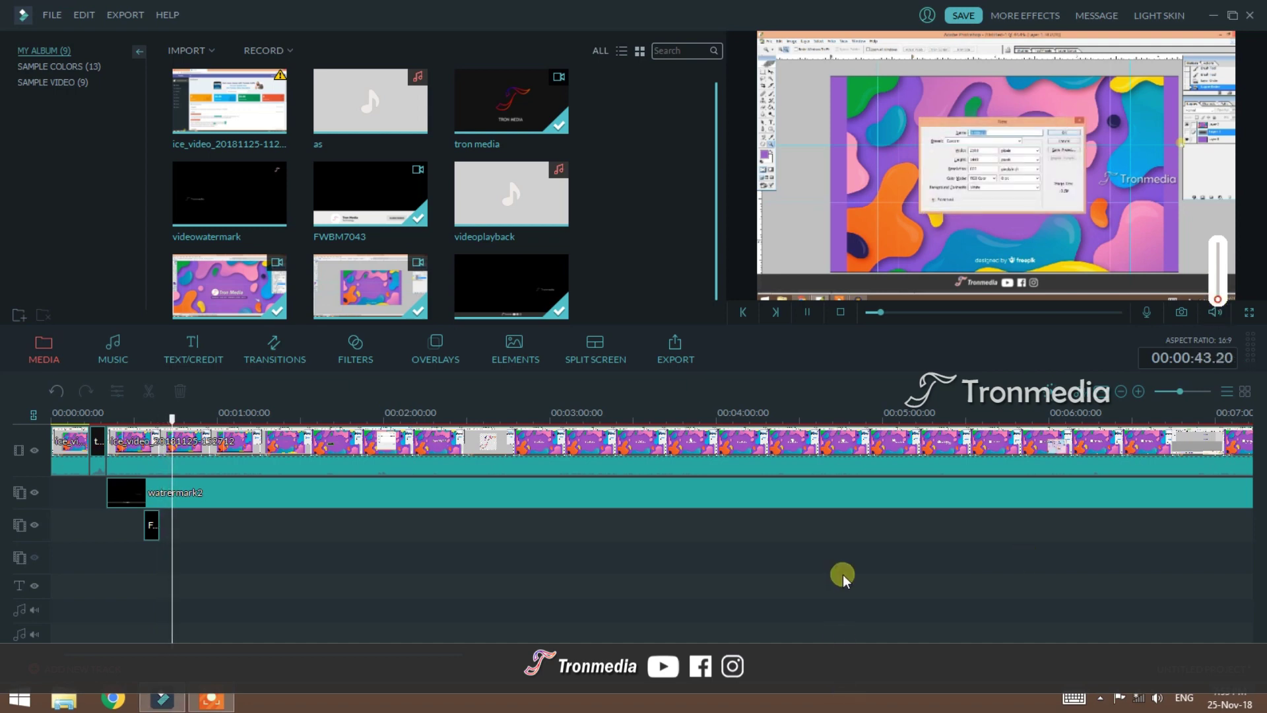
drag(178, 418, 465, 438)
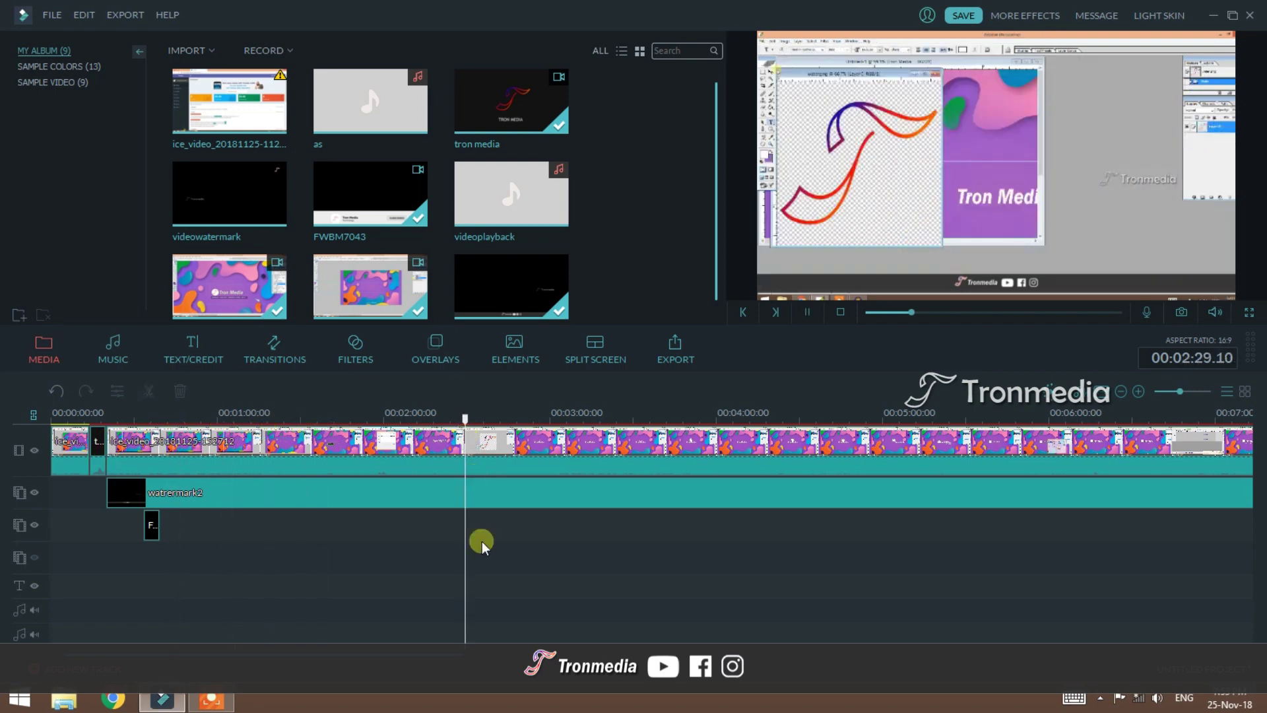
key(space)
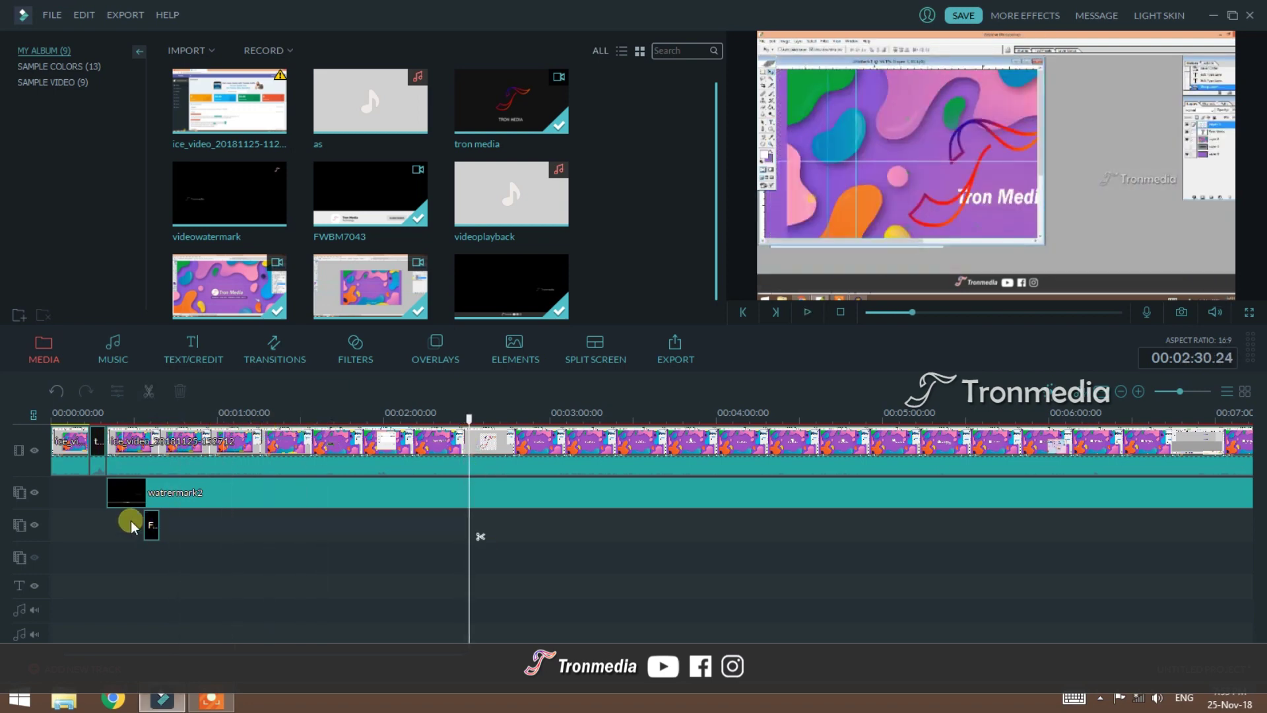
- Copy the subscribe overlay and paste it on the same track shortly before 00:03:00 and at 00:05:06.07
click(163, 526)
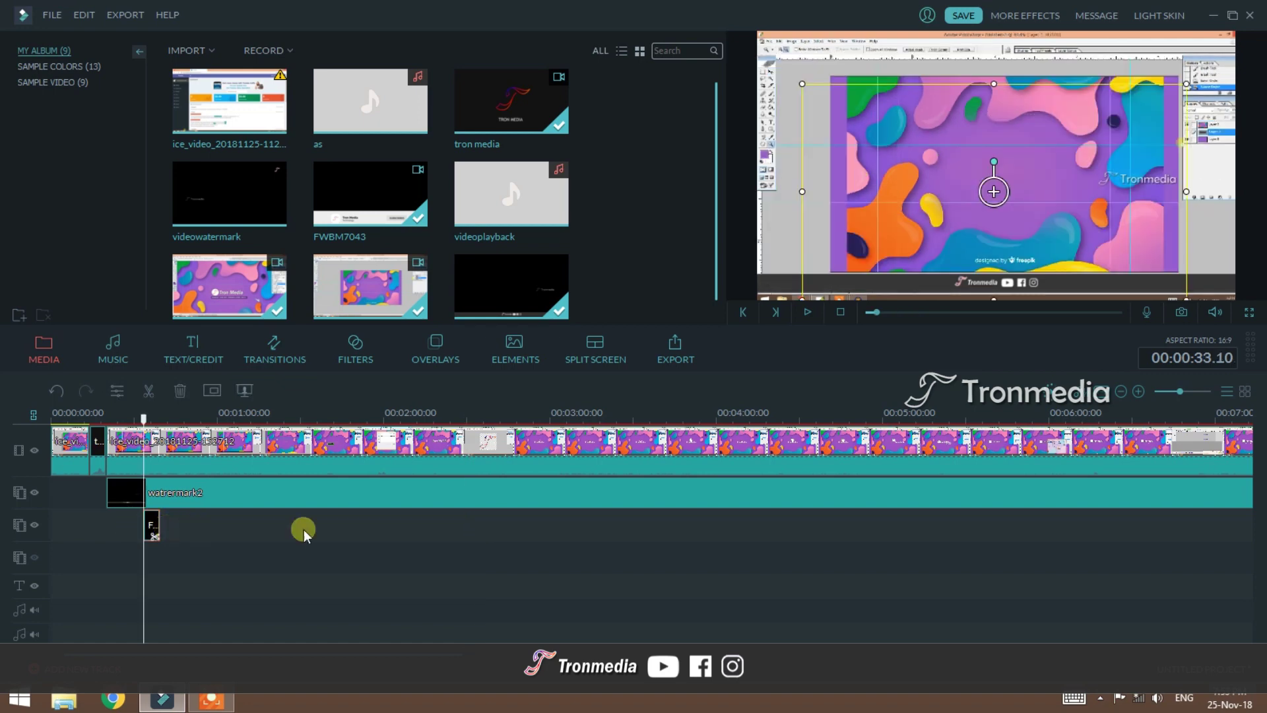
drag(143, 417, 897, 470)
key(ctrl+v)
key(ctrl+v)
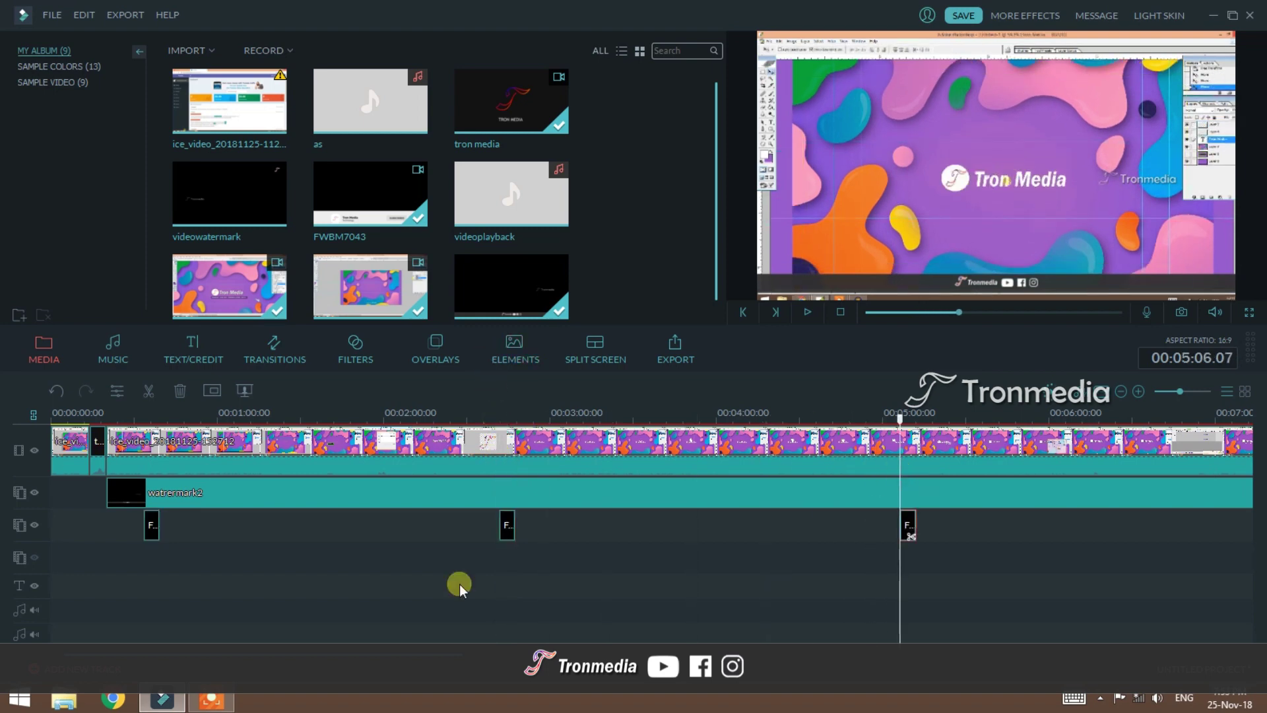
- Paste three more copies of the subscribe overlay across the later part of the video, the last at 00:11:39.17
drag(419, 656, 571, 656)
drag(444, 418, 1222, 462)
key(ctrl+v)
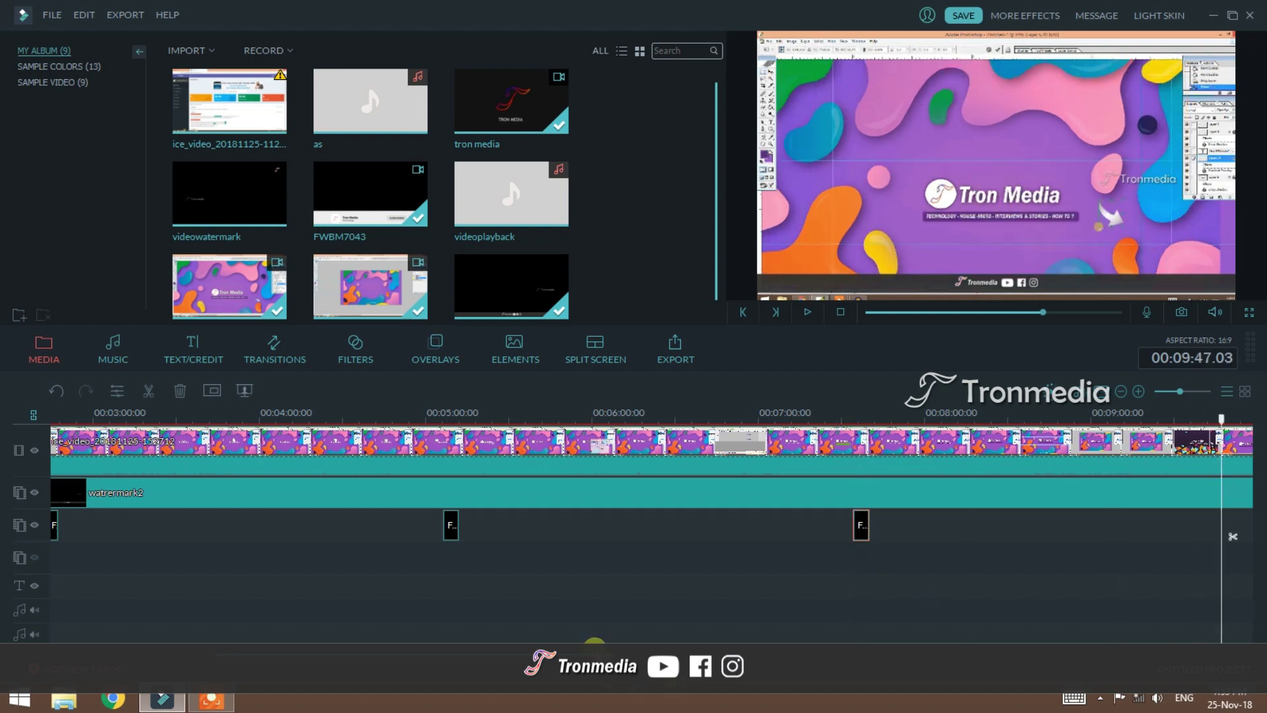
scroll(852, 440, right, 5)
drag(907, 420, 1218, 480)
key(ctrl+v)
key(ctrl+v)
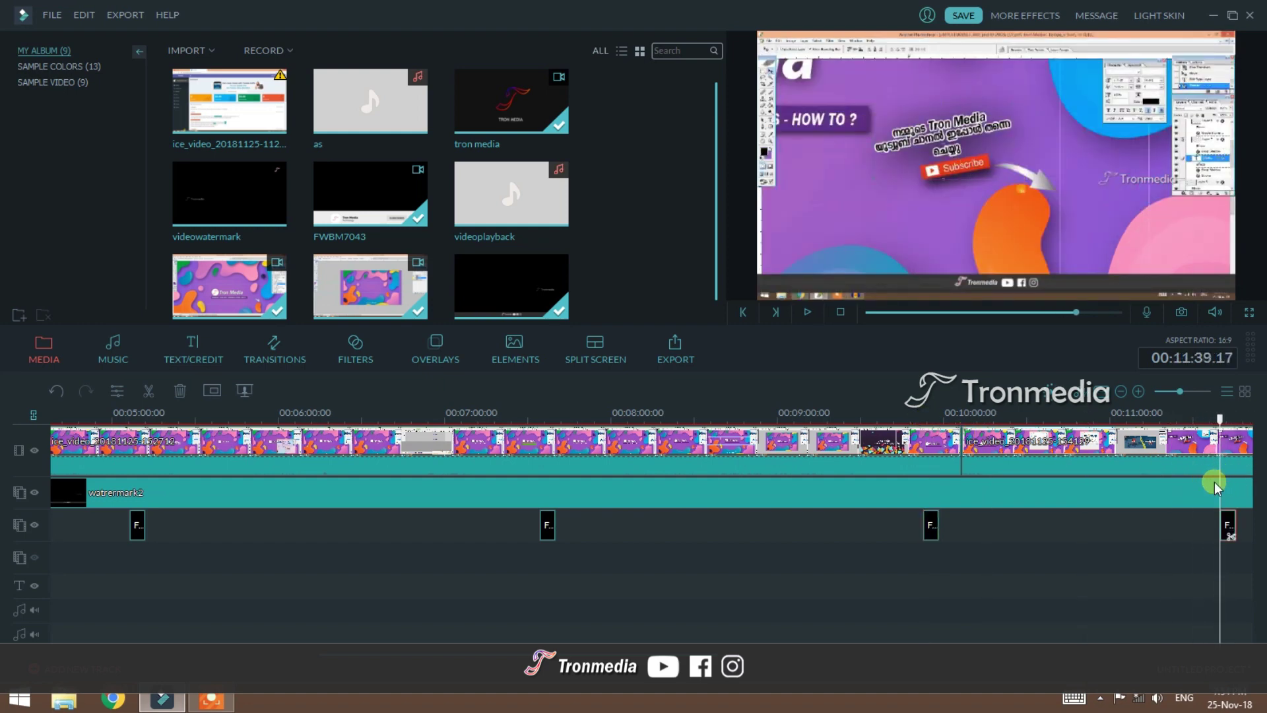
- Return to the beginning of the edit and skim past the intro to the start of the watermarked clip
drag(1068, 313, 858, 310)
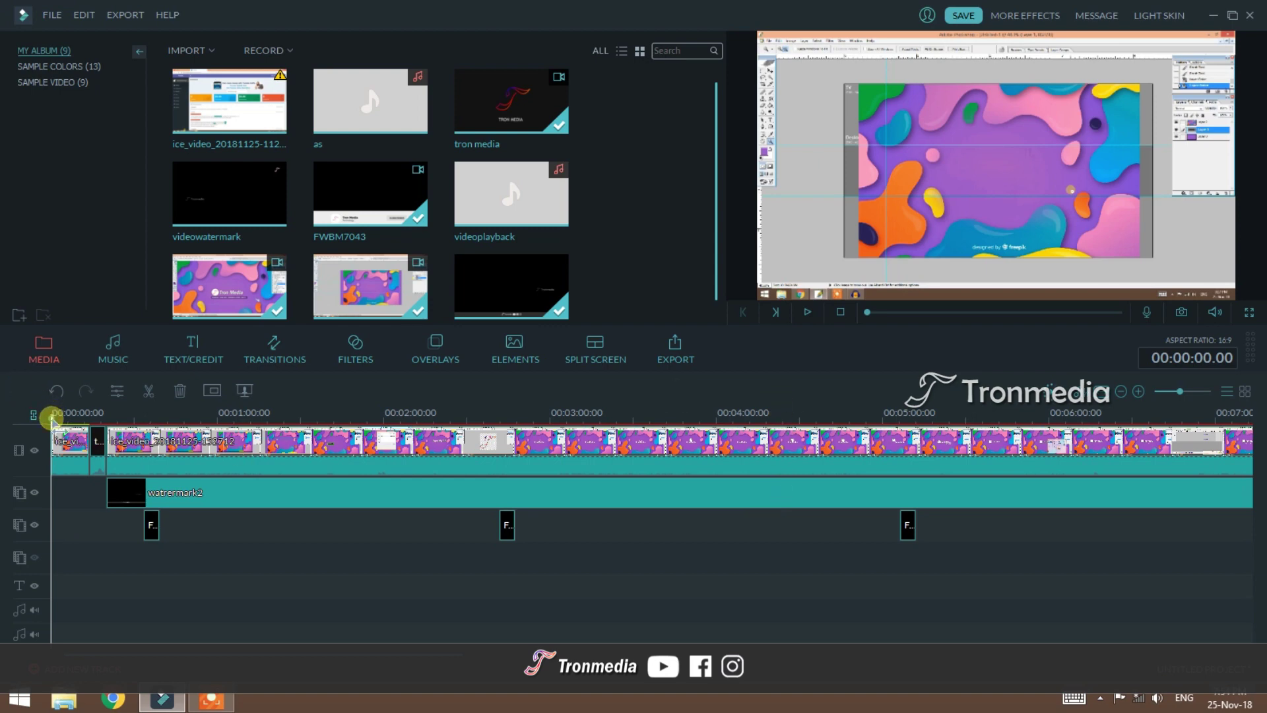
drag(50, 416, 106, 439)
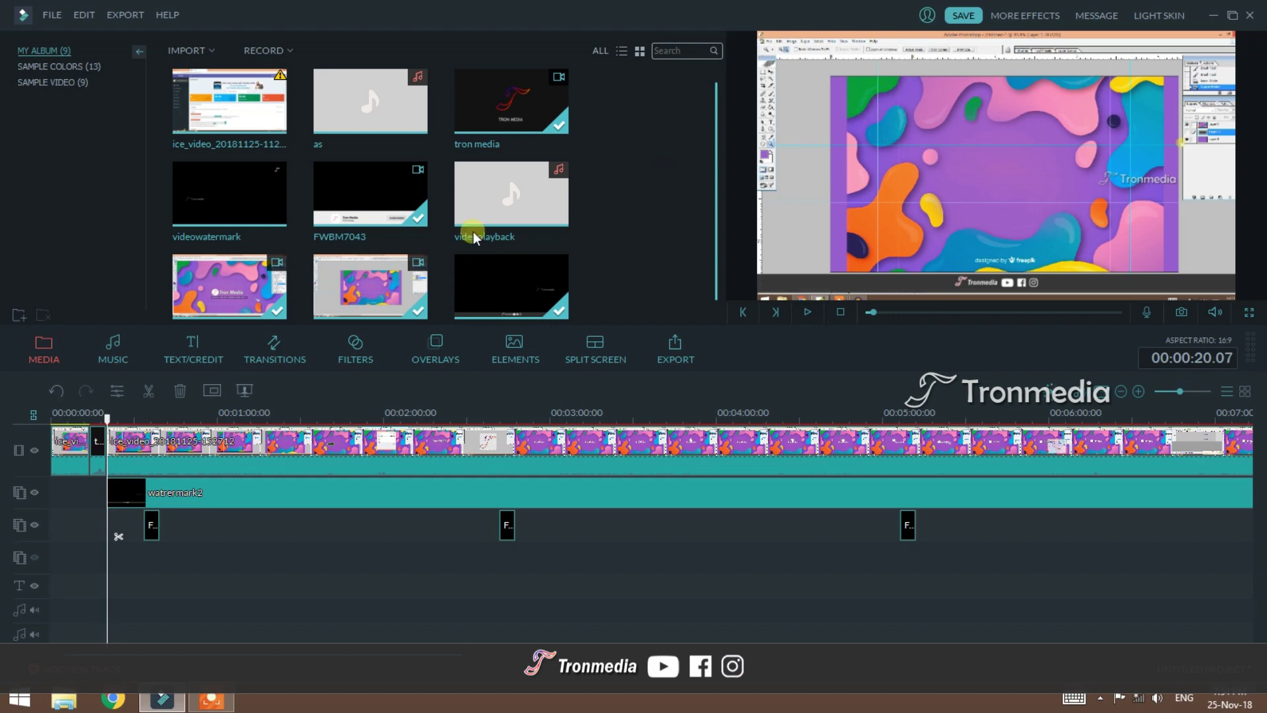
mouse_move(105, 418)
mouse_down()
mouse_move(241, 421)
mouse_move(111, 420)
mouse_up()
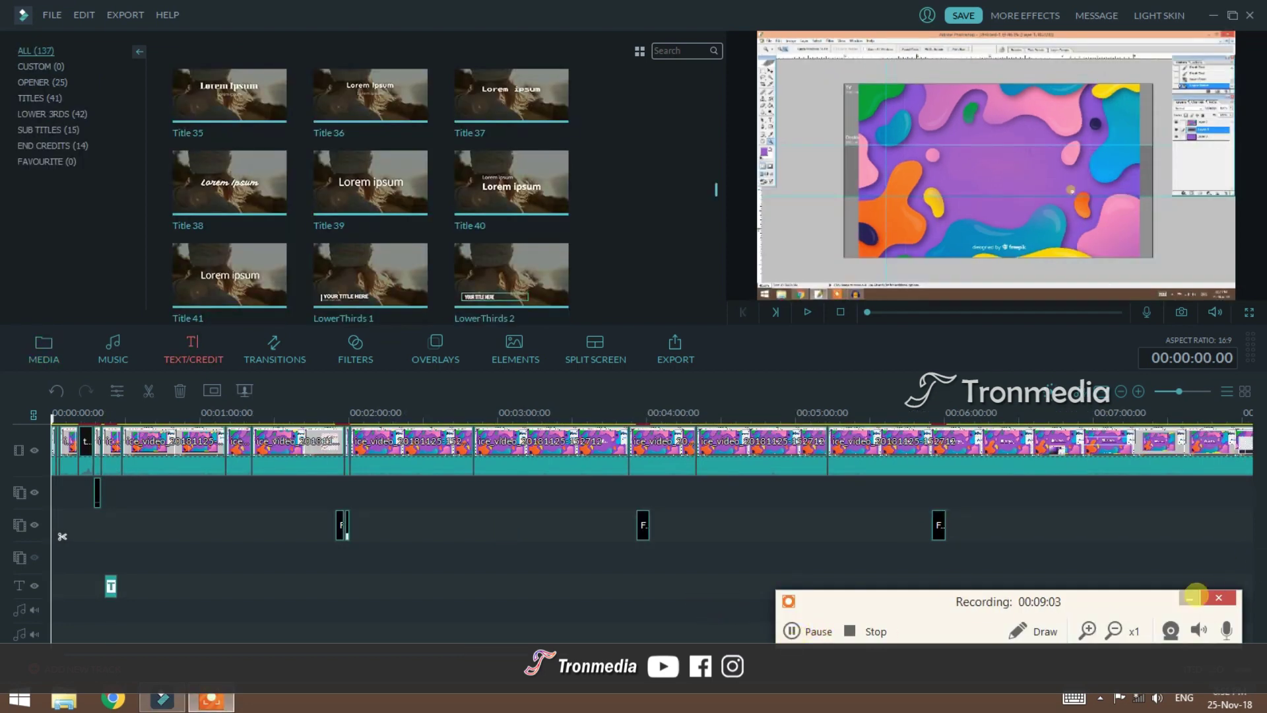
- Open the "2560 x 1440 - Pixel 600 Resolution" title at 00:00:21.17 in the Advanced Text Edit window
click(1190, 598)
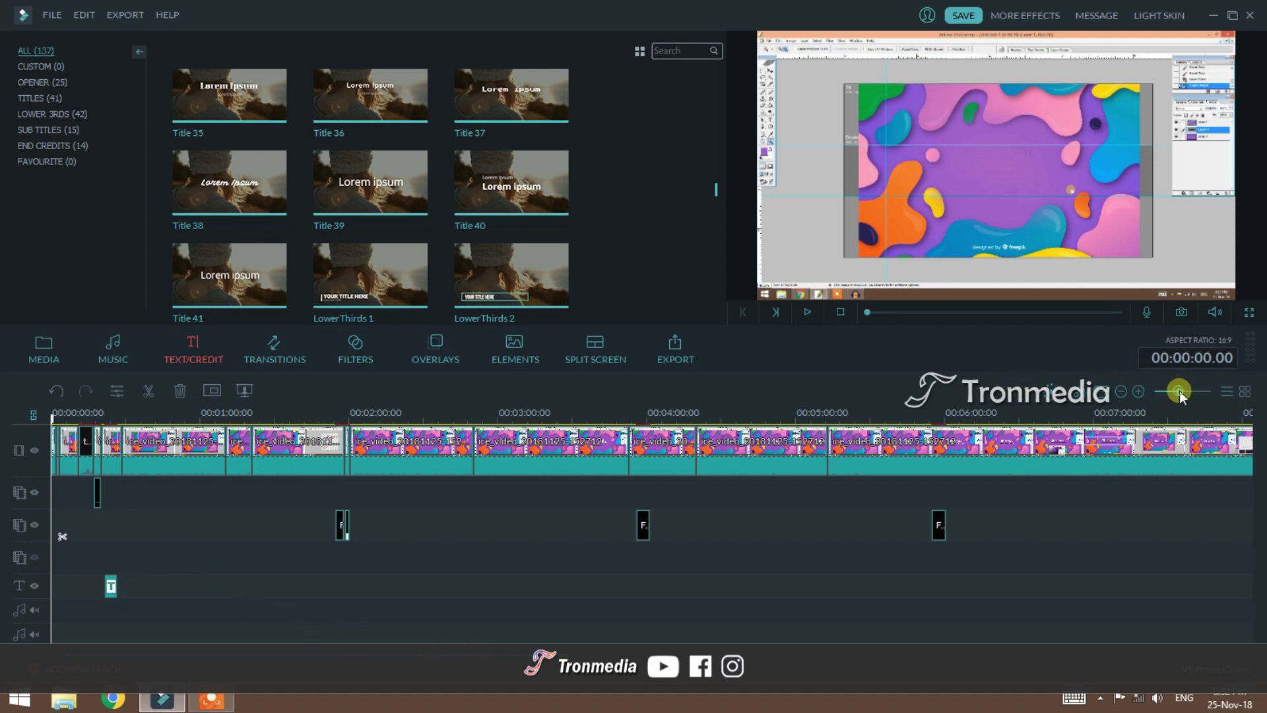
drag(1178, 391, 1186, 391)
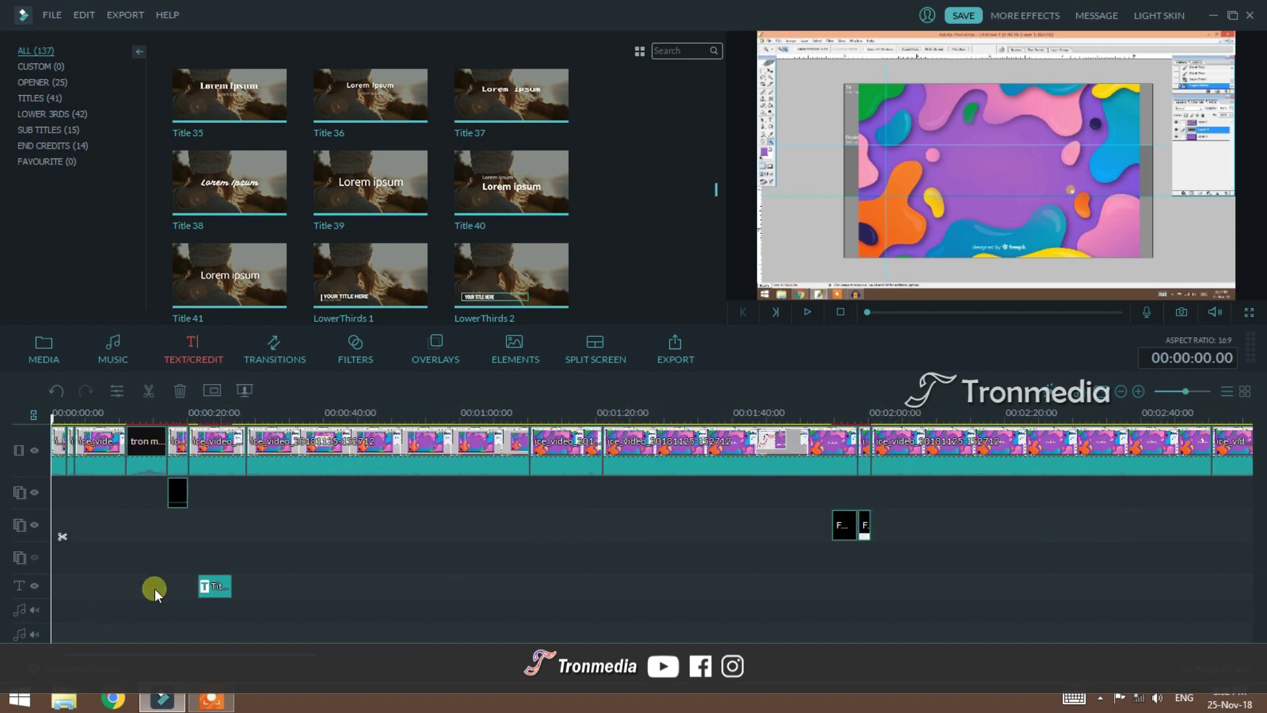
double_click(208, 587)
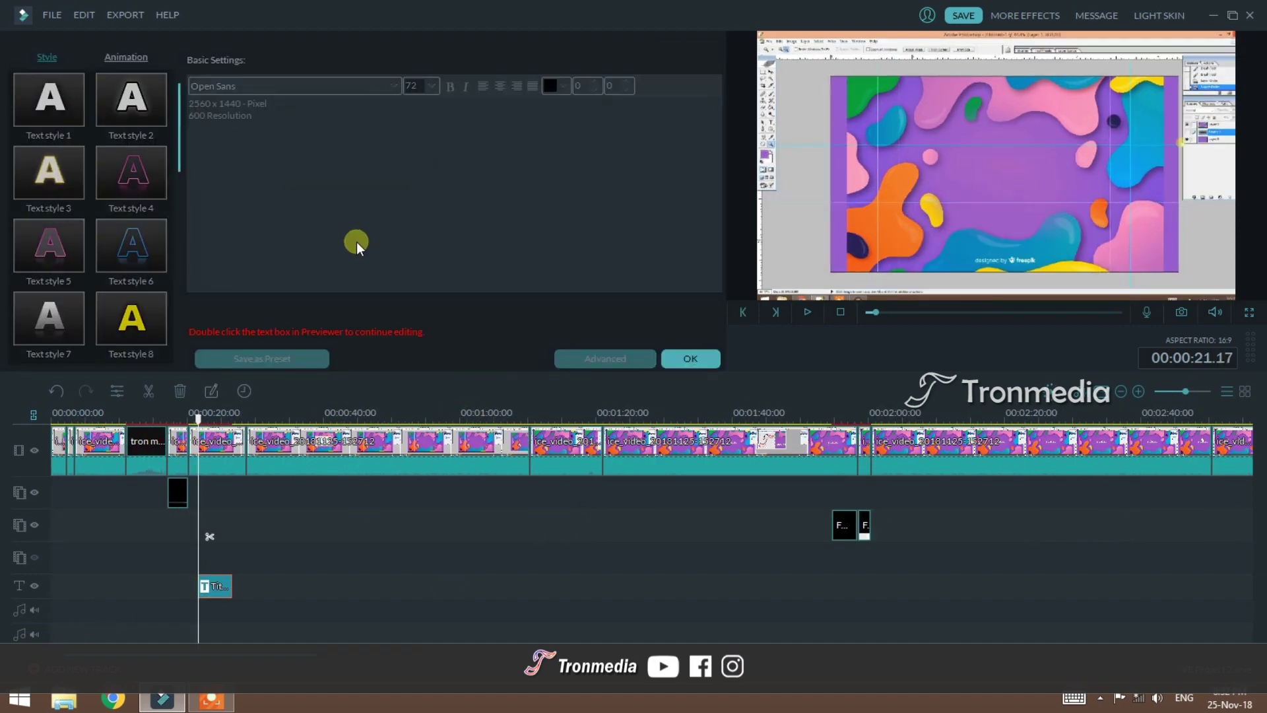
click(688, 360)
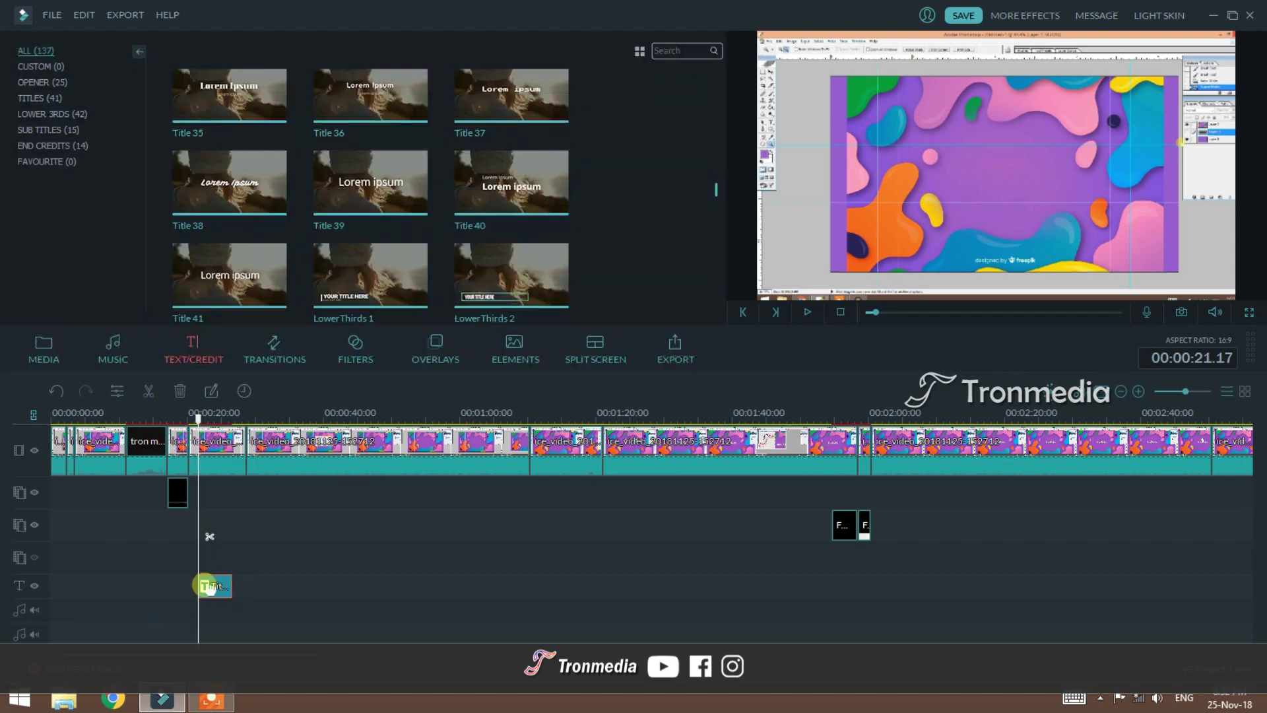
double_click(203, 585)
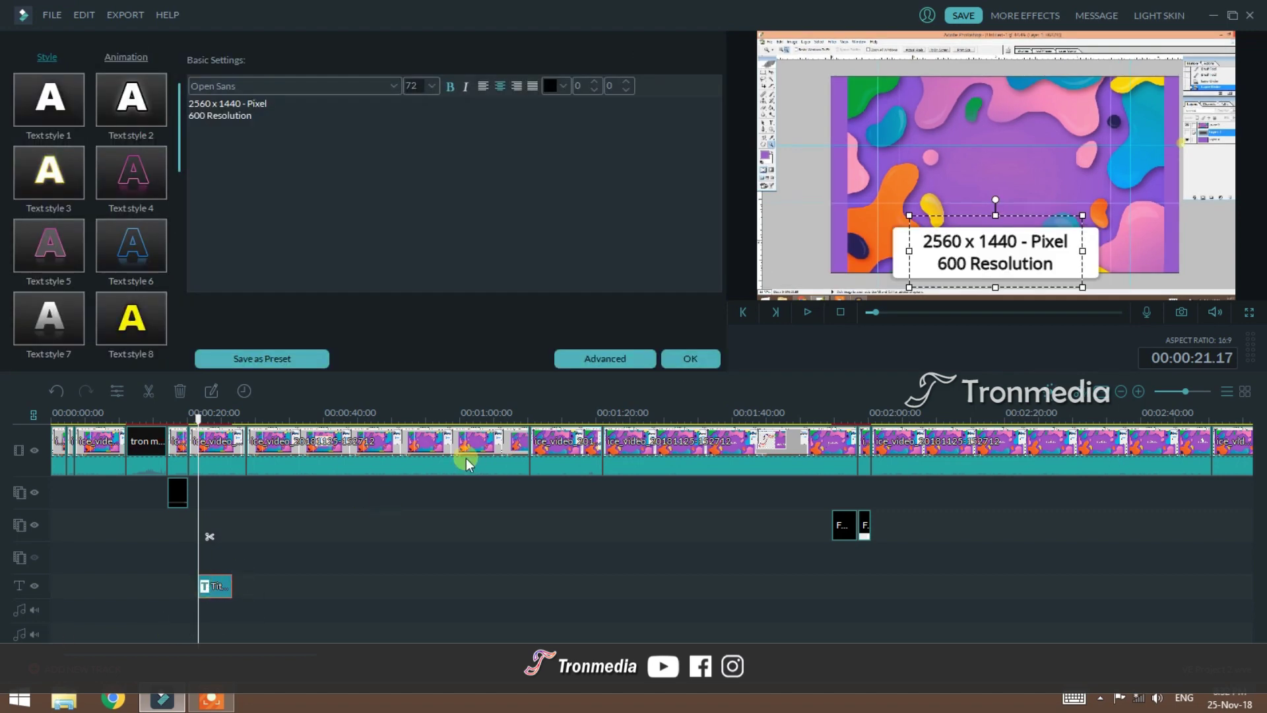
click(584, 356)
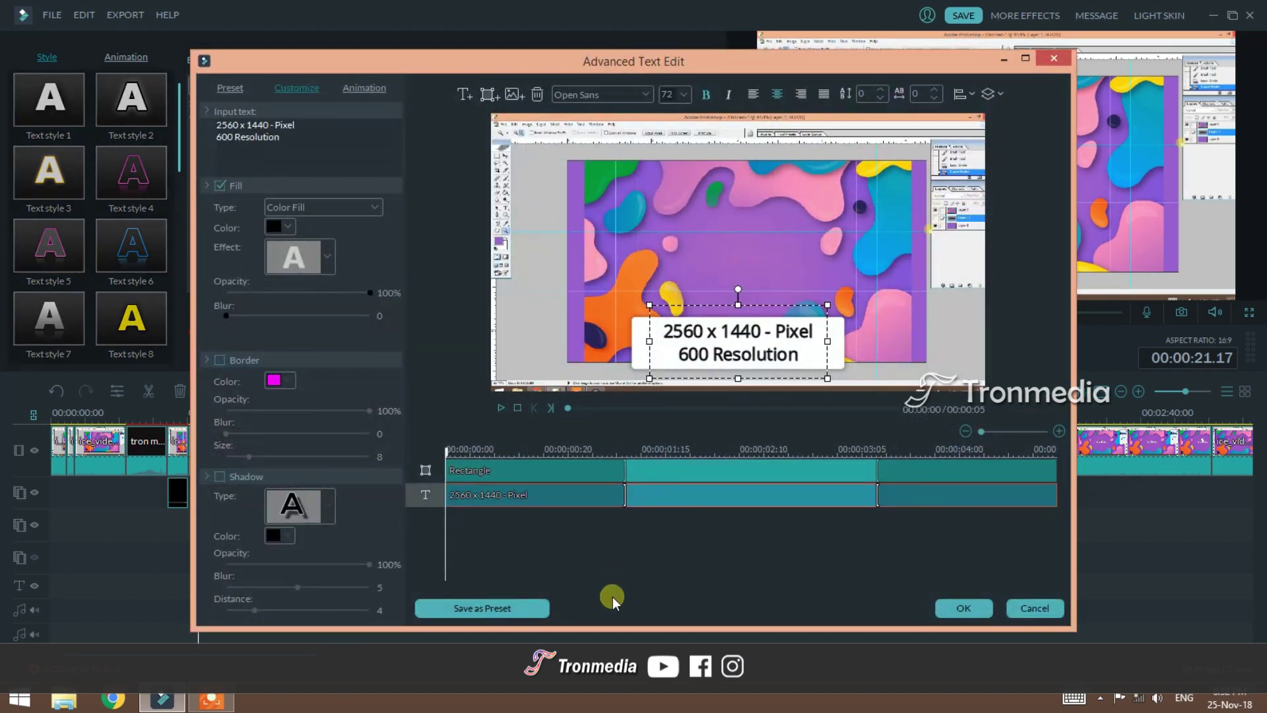
- Copy the title's wording, then delete both its text box and its background rectangle
mouse_move(802, 333)
mouse_down()
mouse_move(812, 355)
mouse_move(648, 330)
mouse_move(817, 347)
mouse_up()
key(ctrl+c)
click(672, 330)
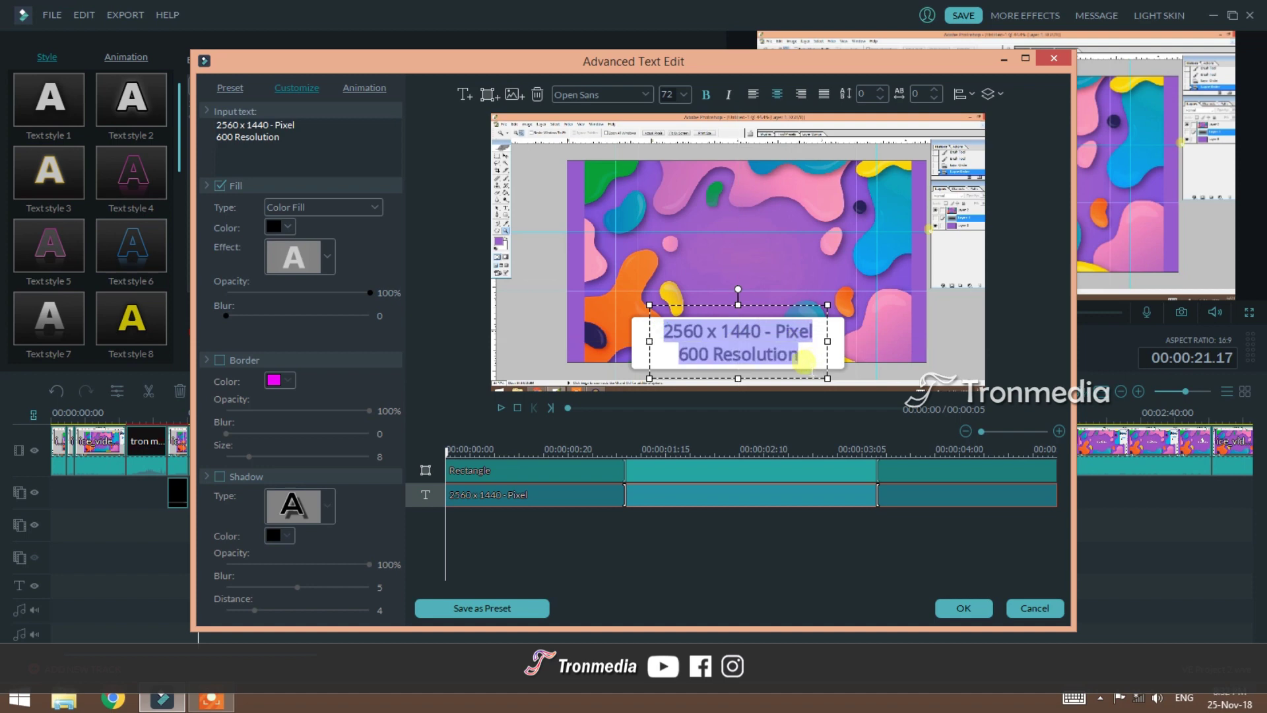
key(Delete)
drag(578, 558, 646, 458)
key(Delete)
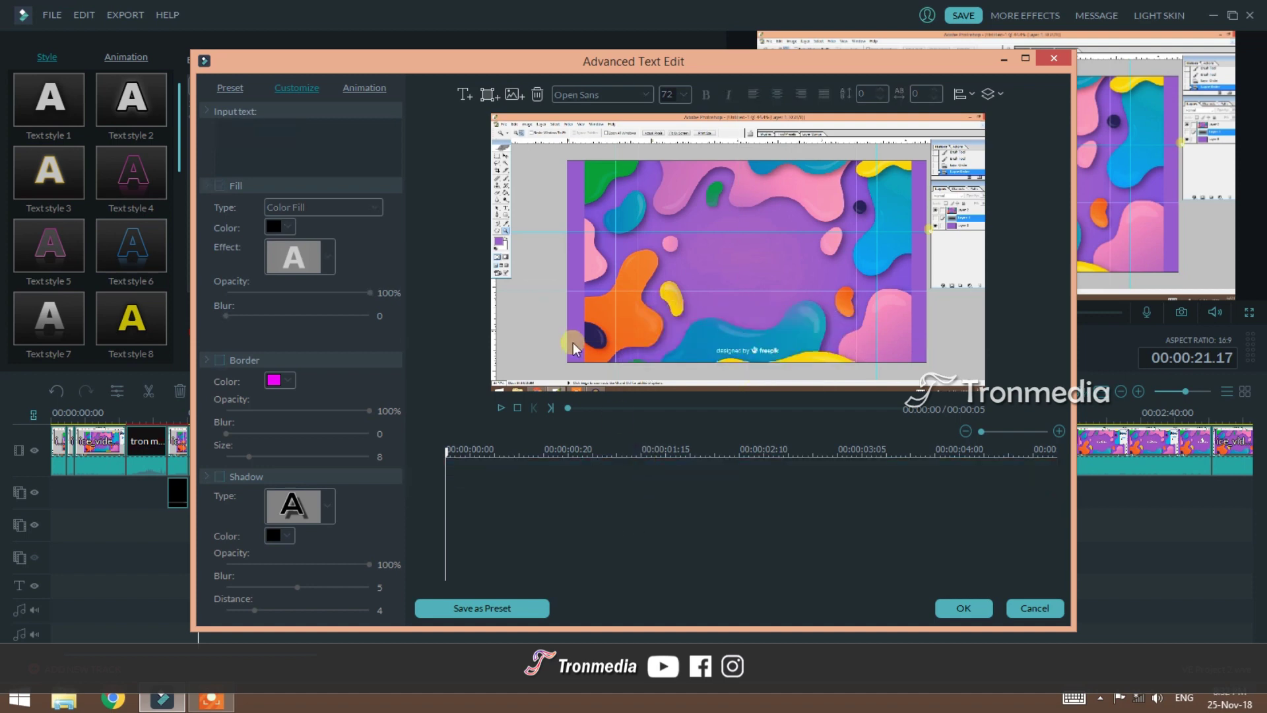
- Add a rectangle shape with white fill, then resize and place it at the lower centre of the video frame
click(487, 97)
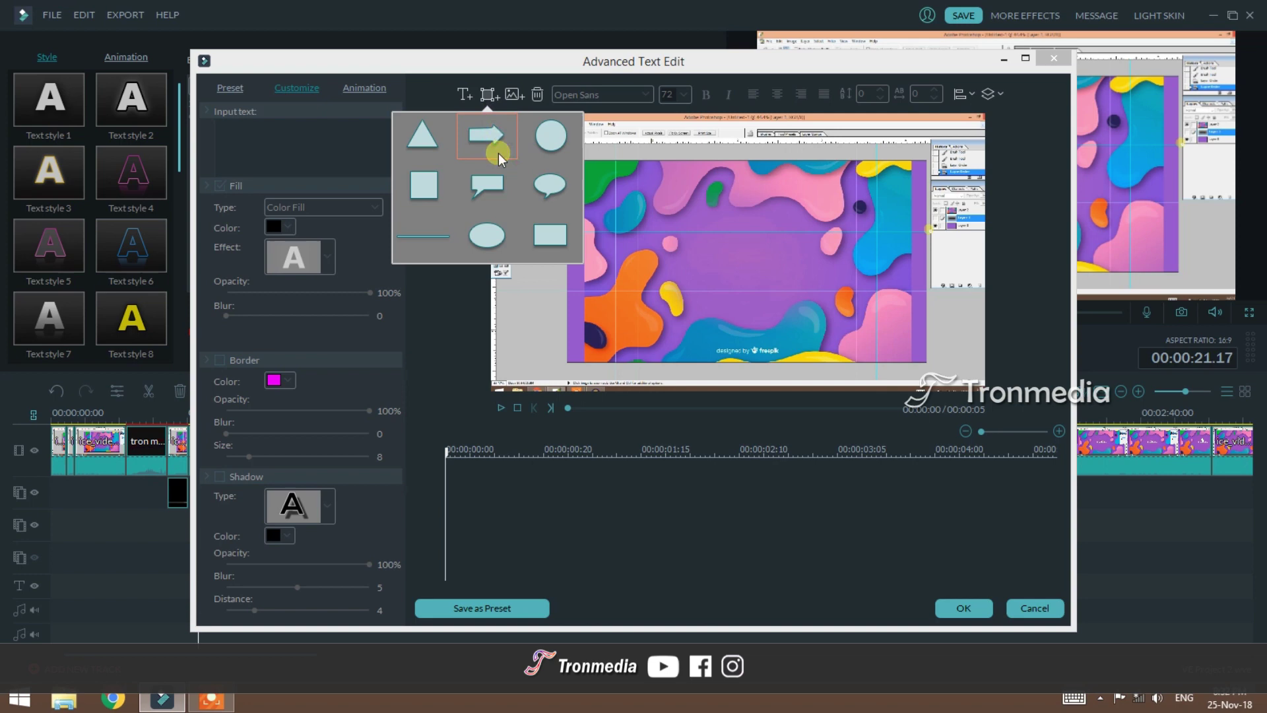
click(561, 232)
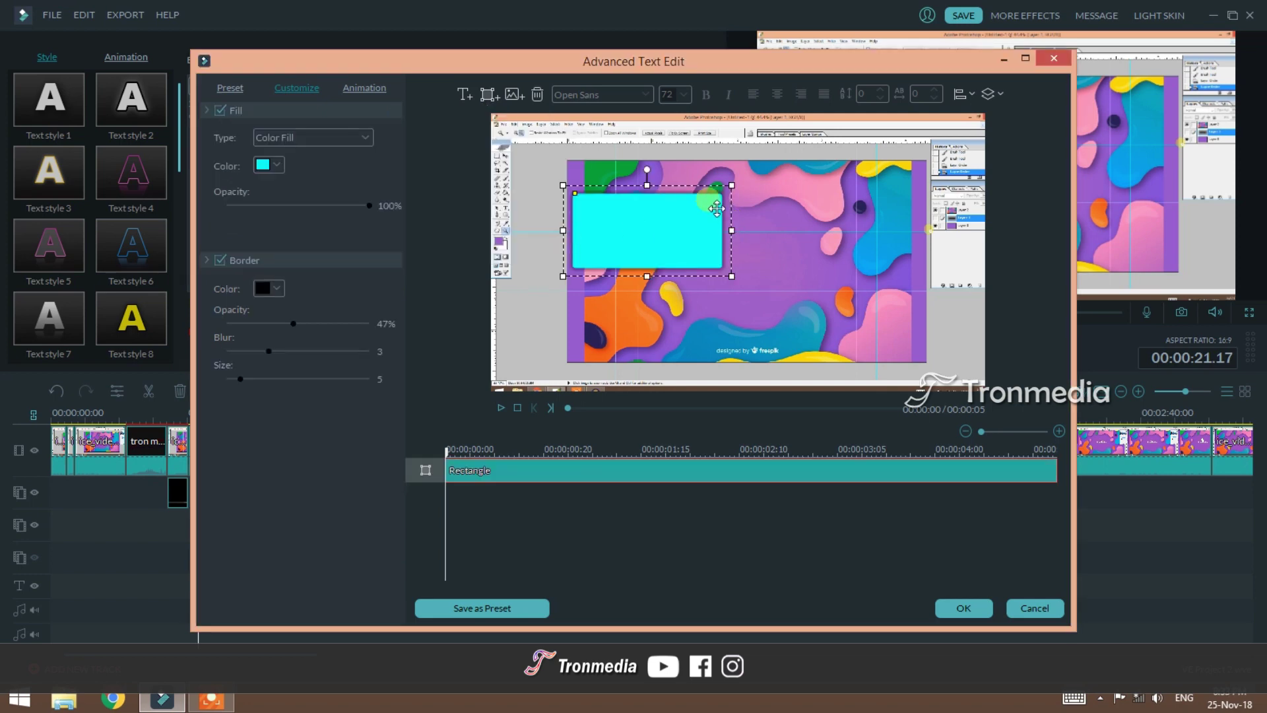
drag(675, 249, 760, 318)
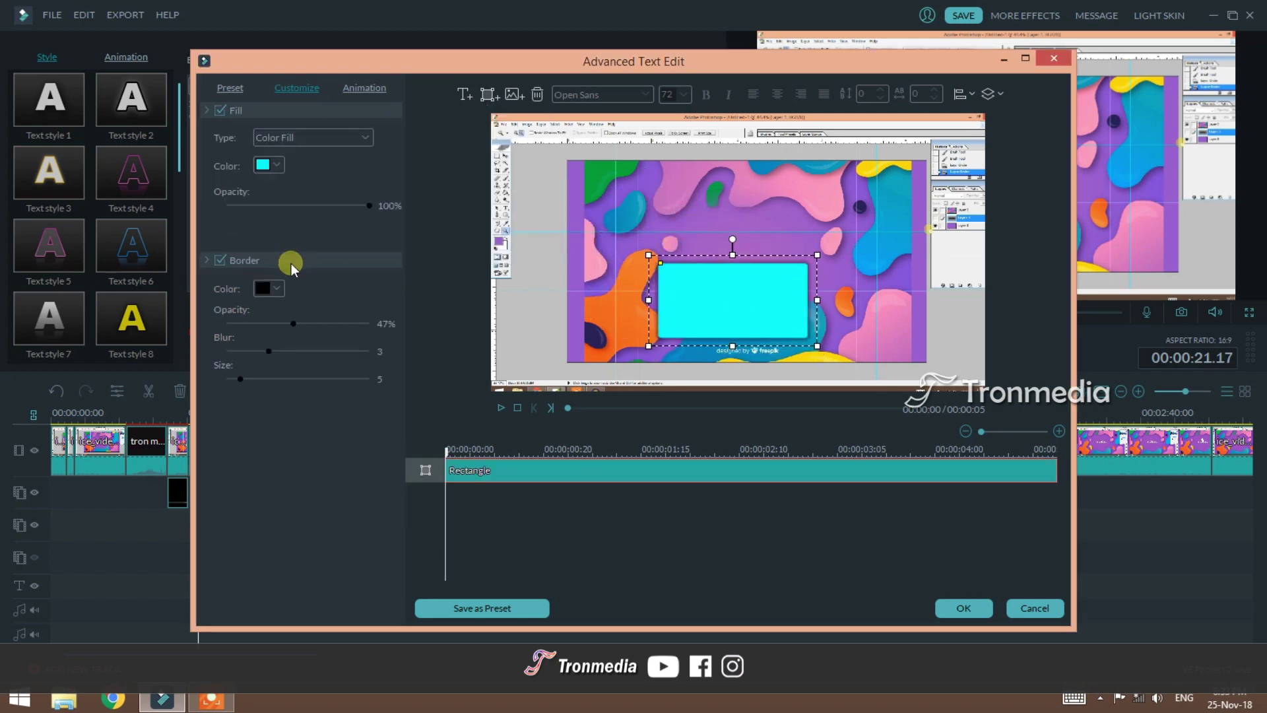
click(256, 175)
click(360, 228)
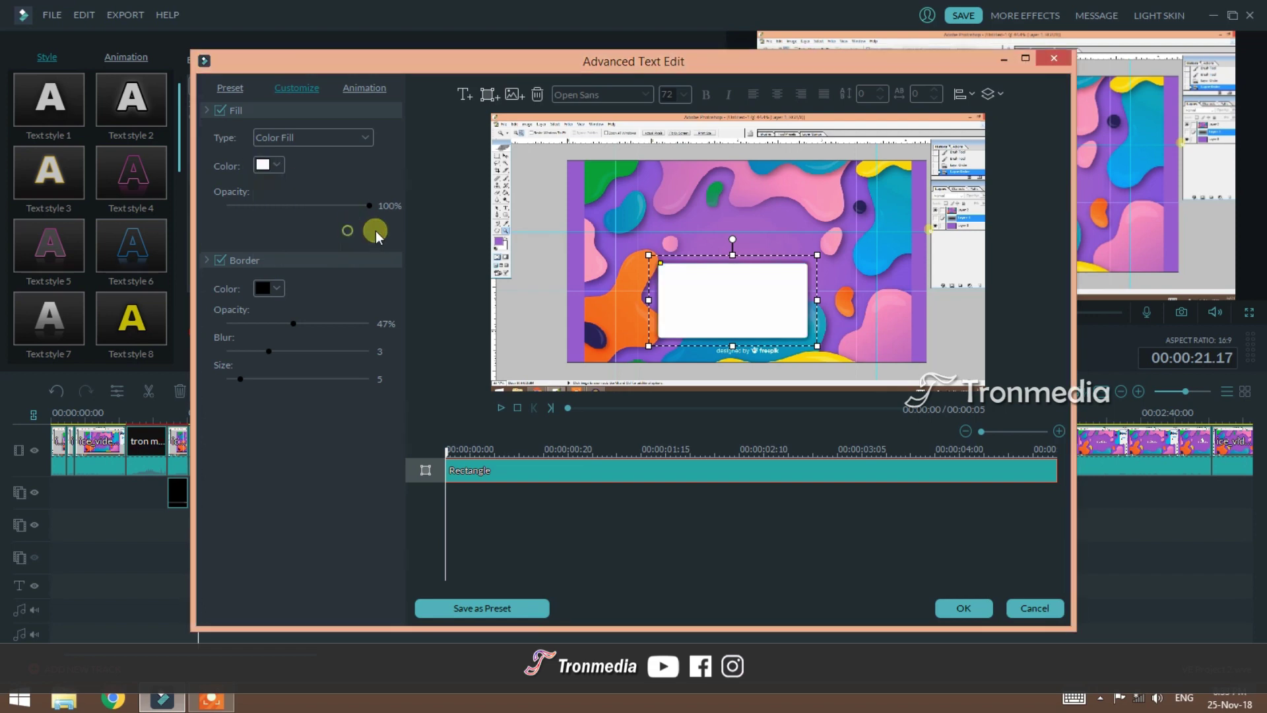
drag(808, 303, 819, 279)
drag(726, 317, 746, 357)
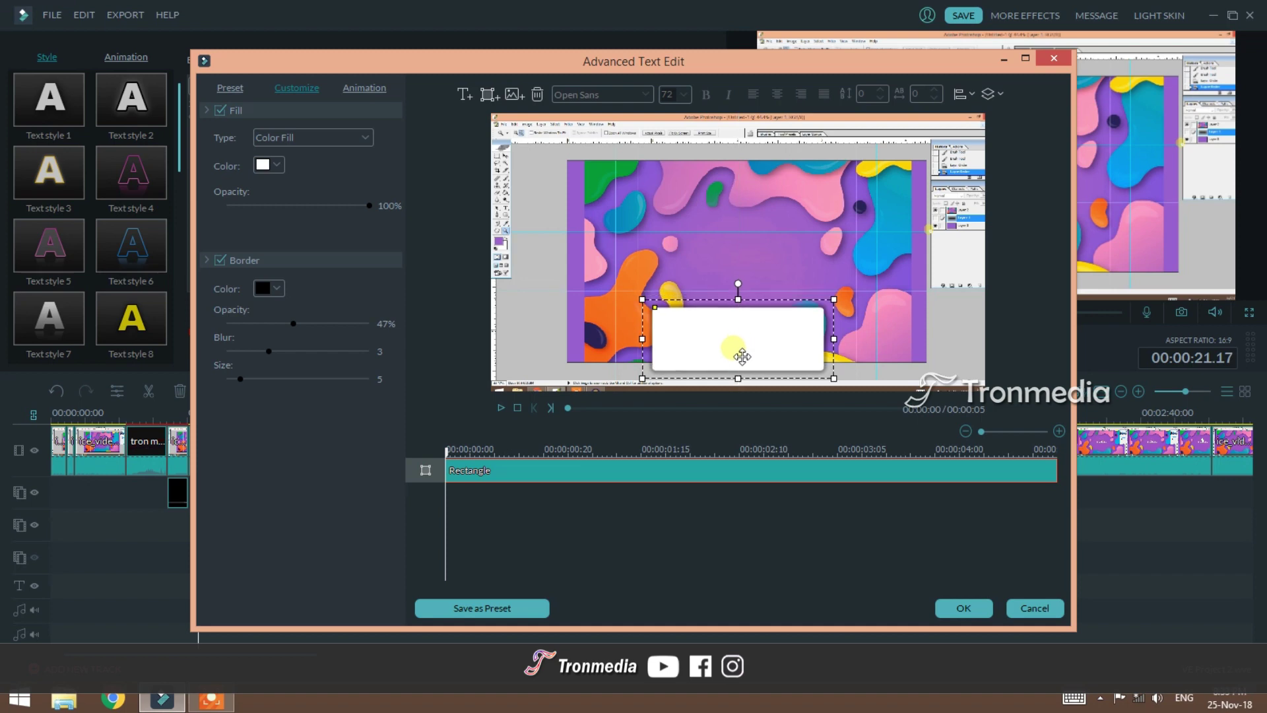
- Add a text box with the copied "2560 x 1440 - Pixel 600 Resolution" wording, shrunk to about half size, bold and centre-aligned
click(705, 552)
click(466, 93)
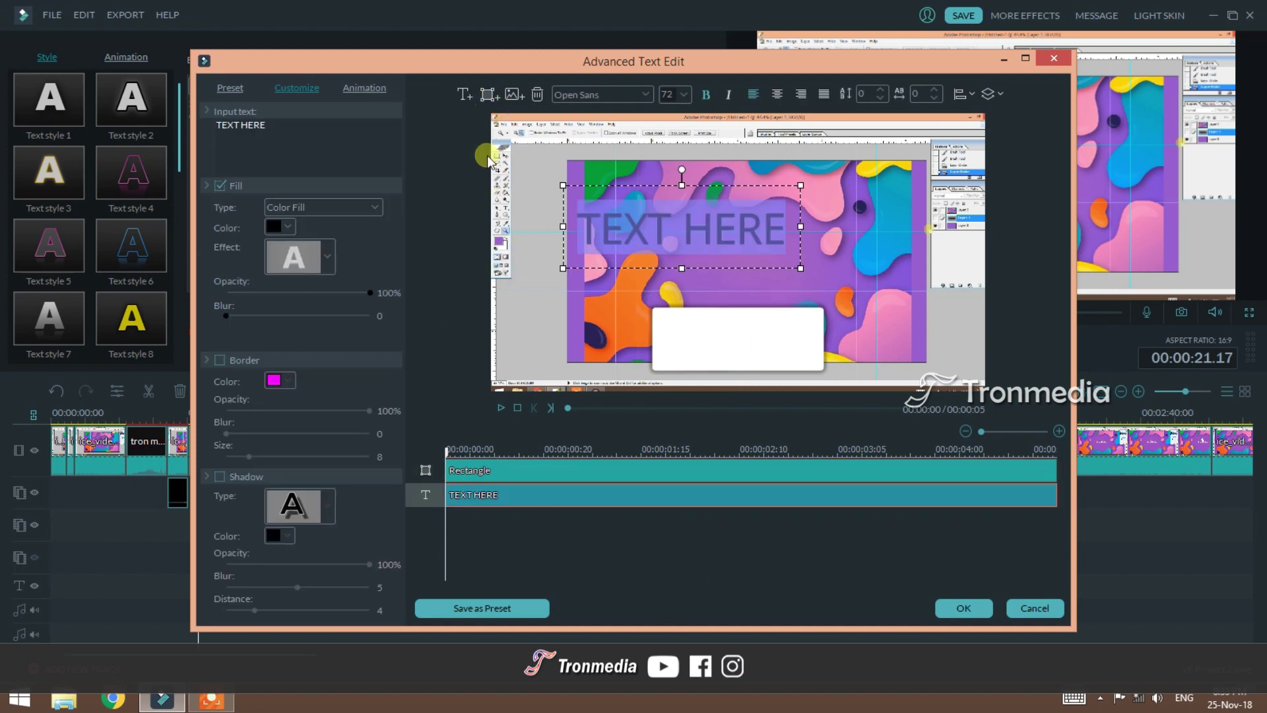
key(ctrl+v)
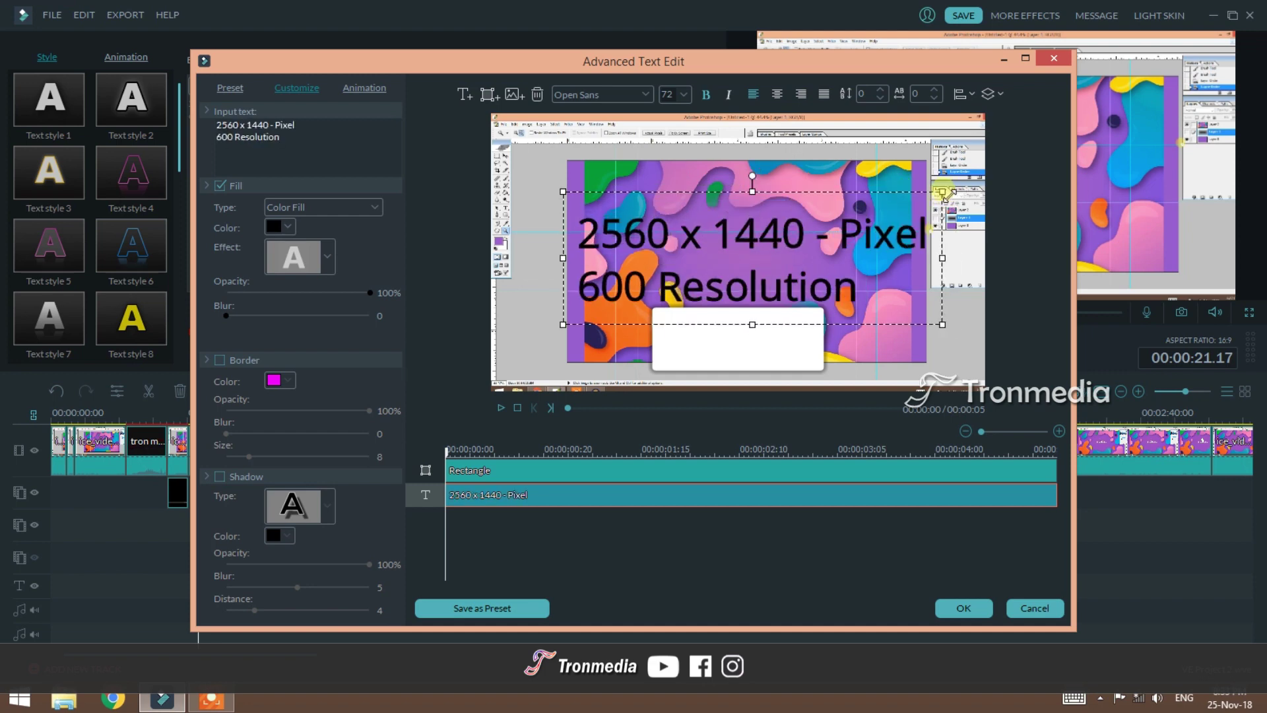
drag(956, 186, 608, 275)
click(774, 89)
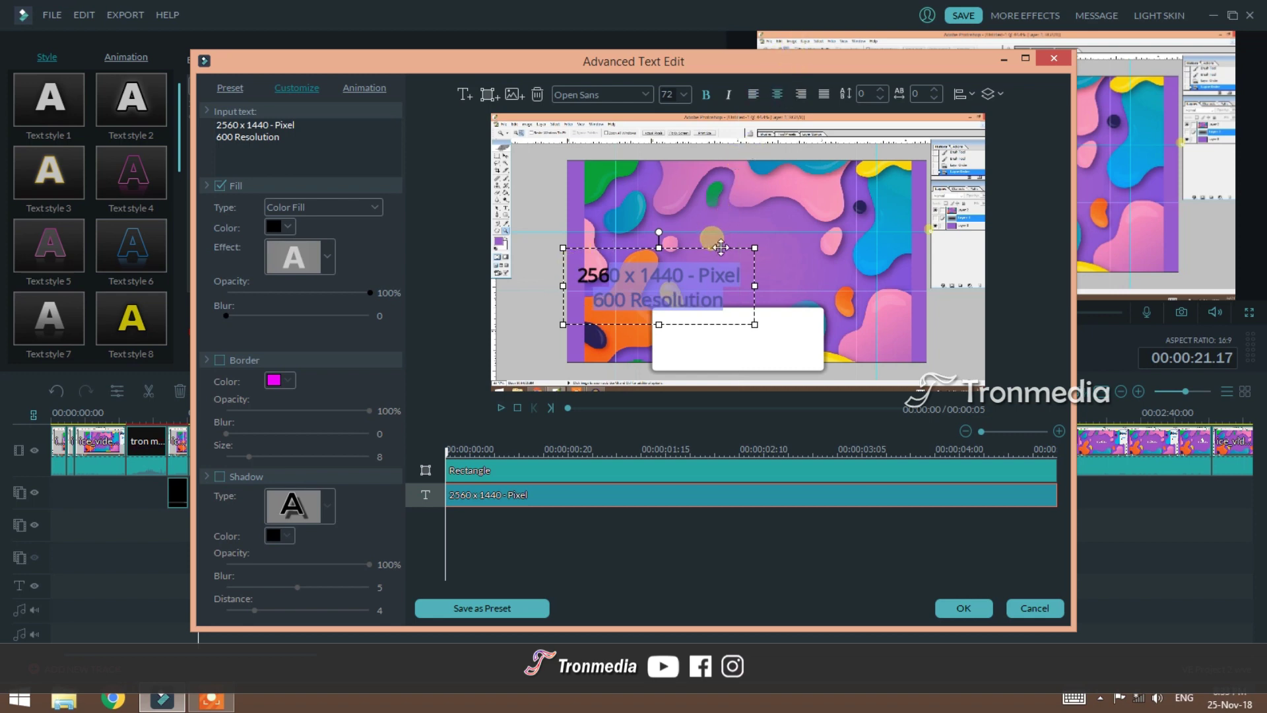
- Fit and centre the resolution text over the white rectangle, and apply the title edits to the timeline
click(671, 300)
drag(702, 256, 782, 308)
drag(834, 378, 812, 372)
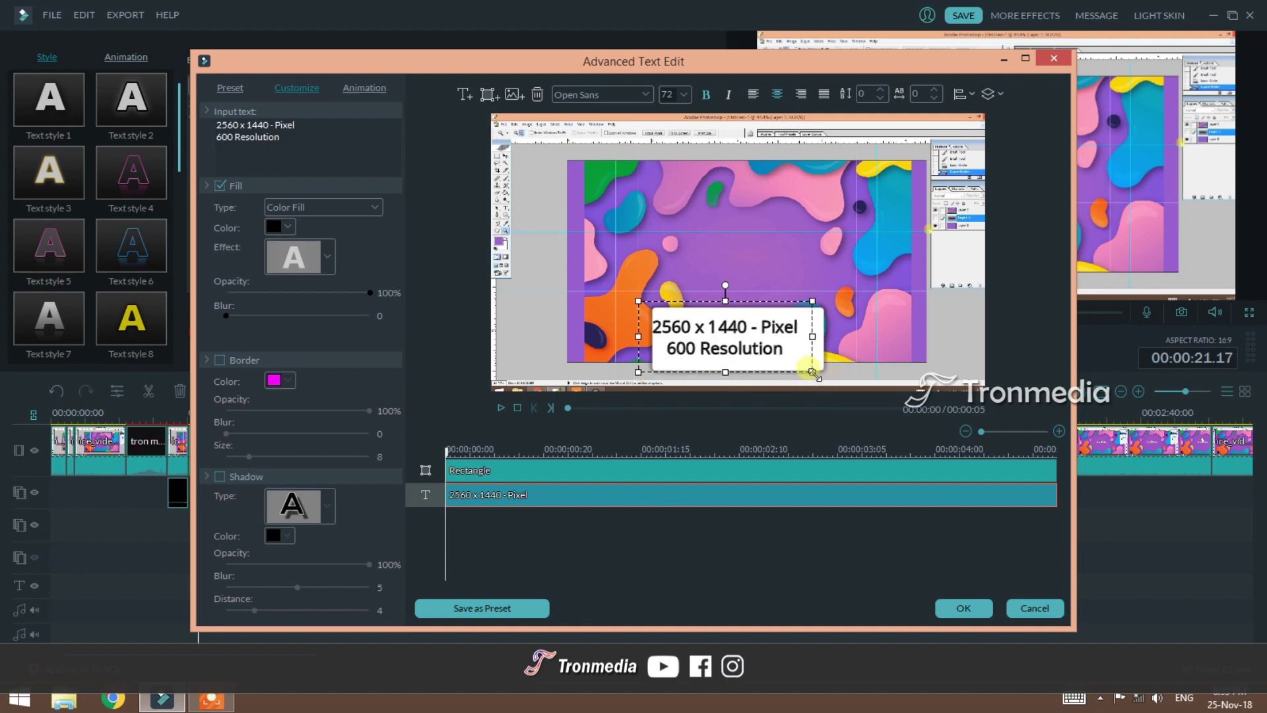
drag(798, 308, 813, 310)
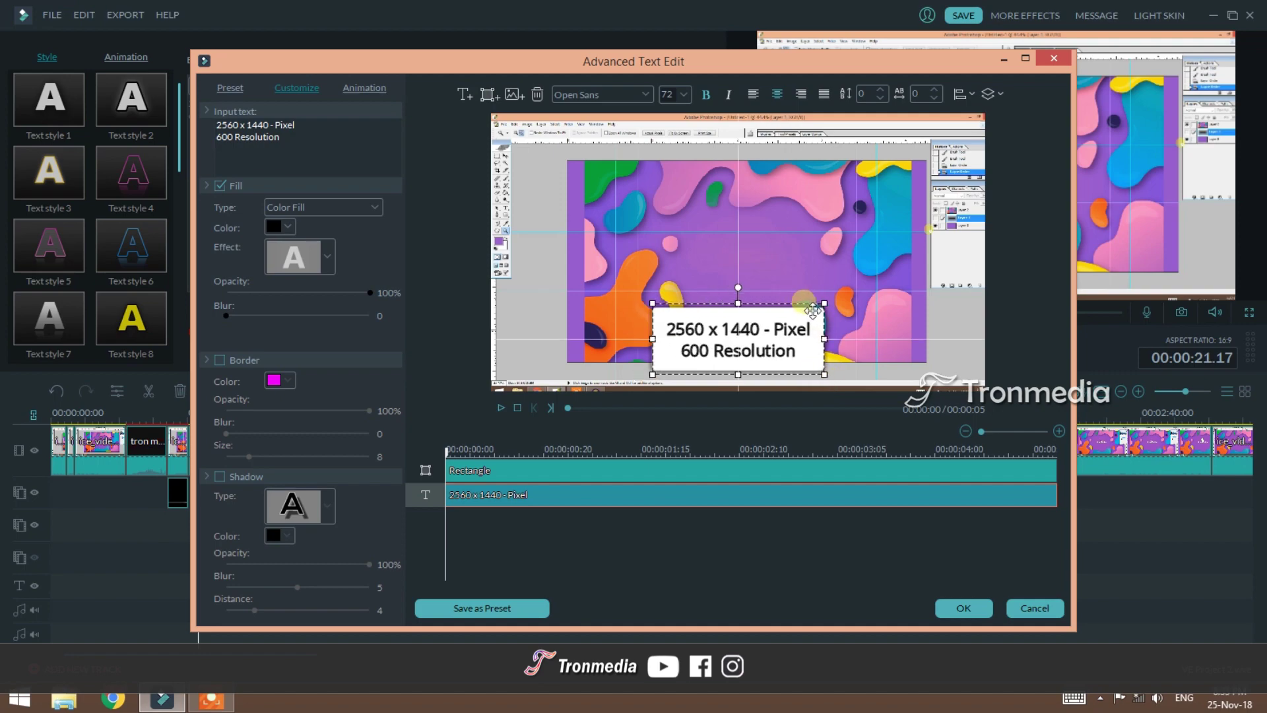
click(951, 612)
click(693, 360)
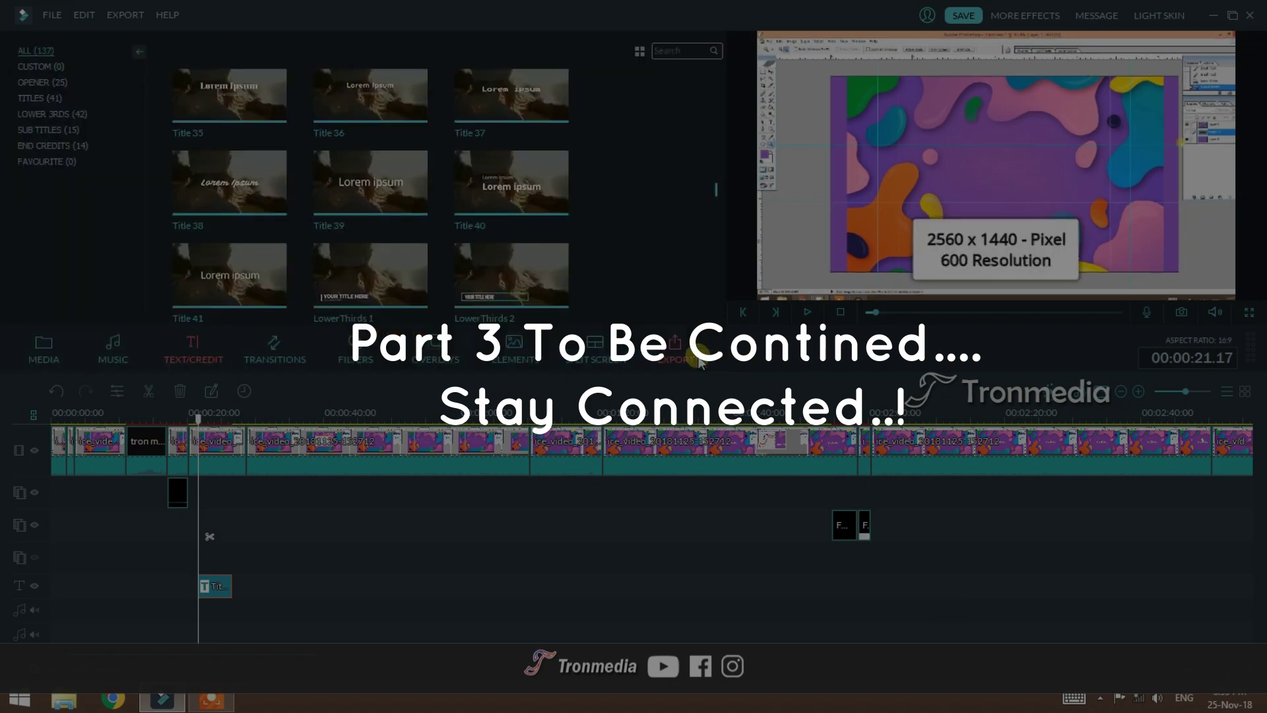